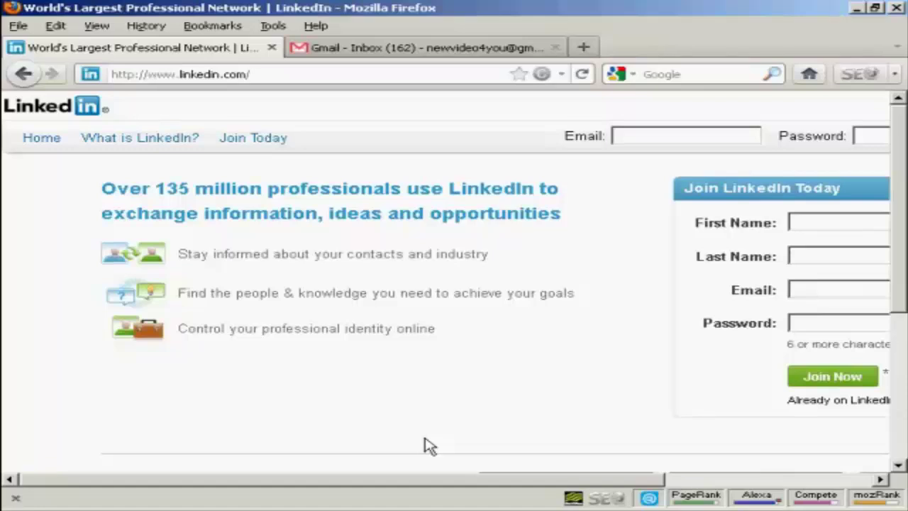
Fill in the Join LinkedIn Today form with the first name, last name, email and account password, and submit it
drag(404, 482, 780, 489)
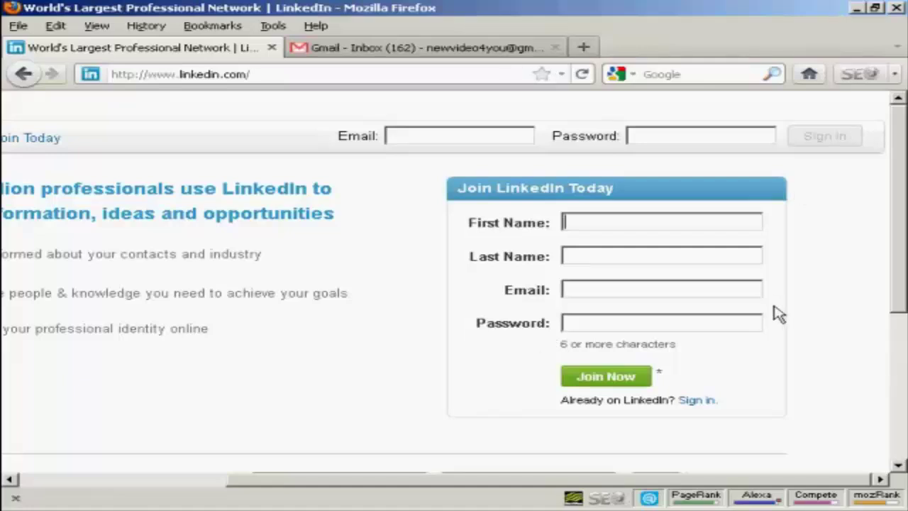
key(alt+j)
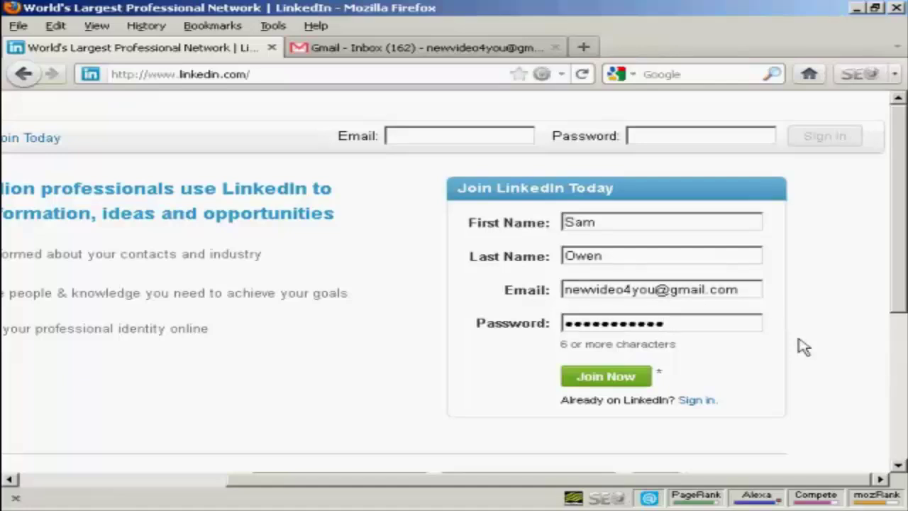
click(604, 382)
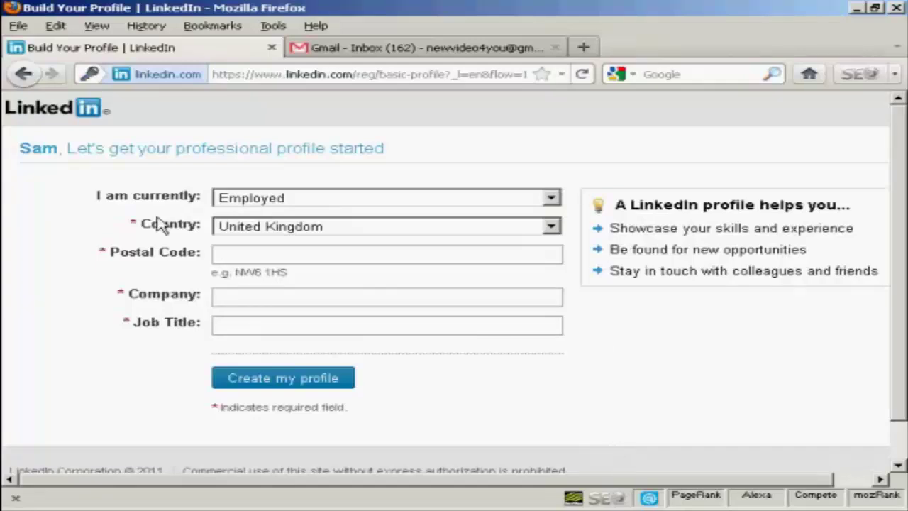
Set the current status to Employed and keep United Kingdom as the country
click(552, 201)
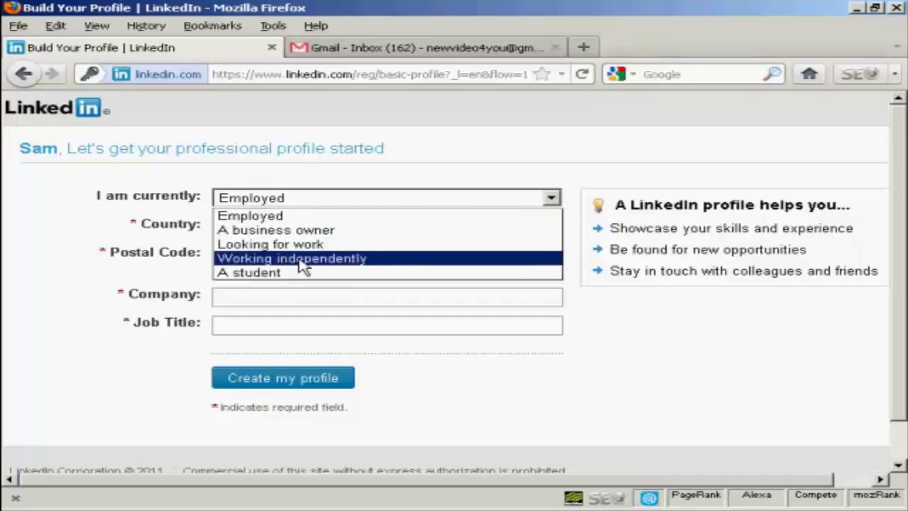
click(300, 217)
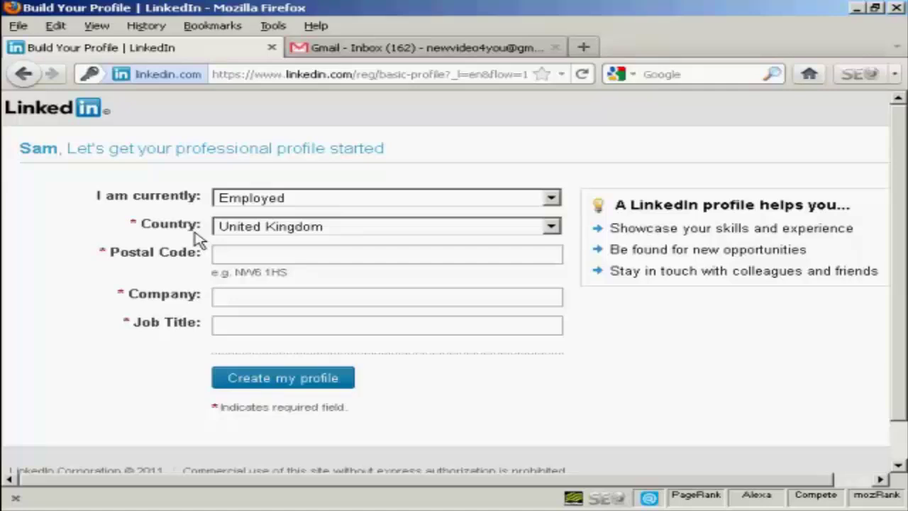
click(551, 227)
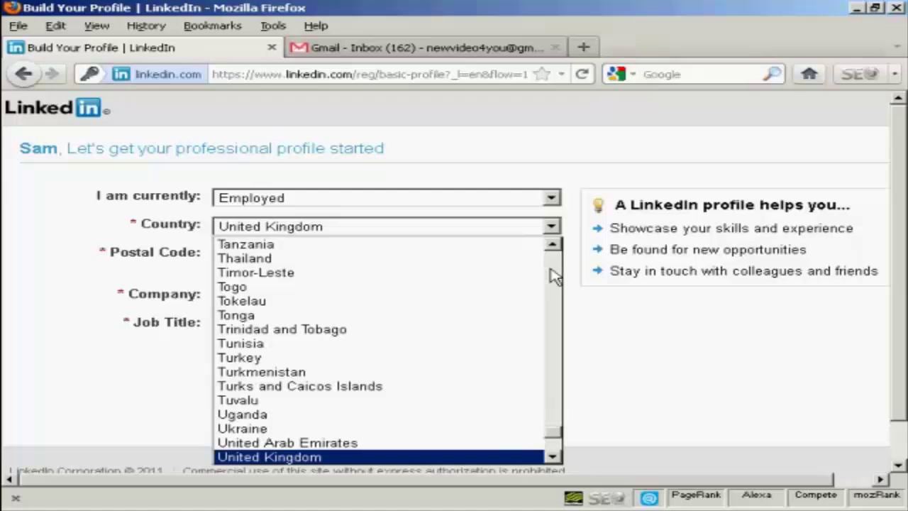
click(551, 226)
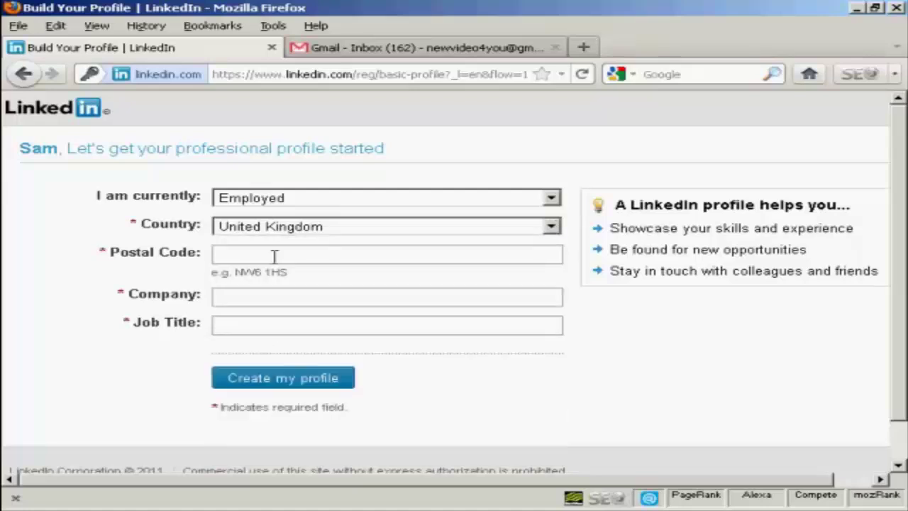
Fill in the postal code, RJS Medical Services as the company and Transcriber as the job title
click(241, 253)
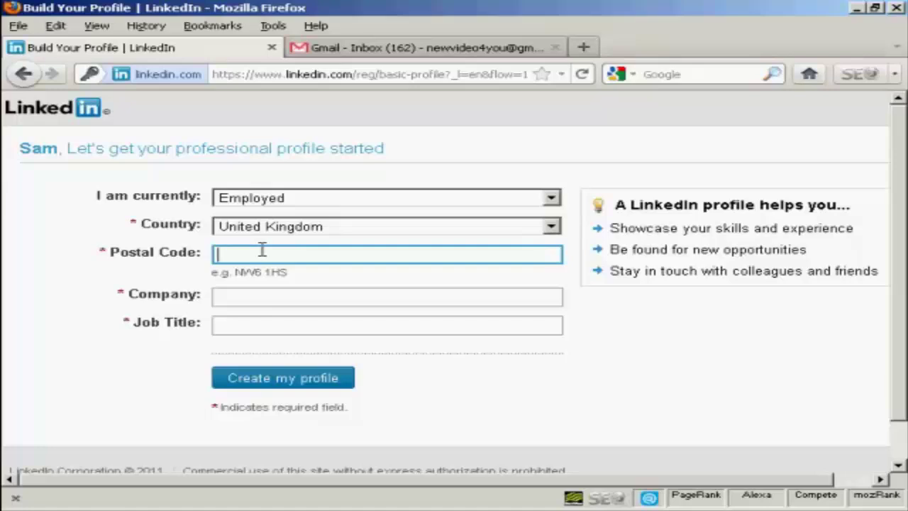
click(232, 295)
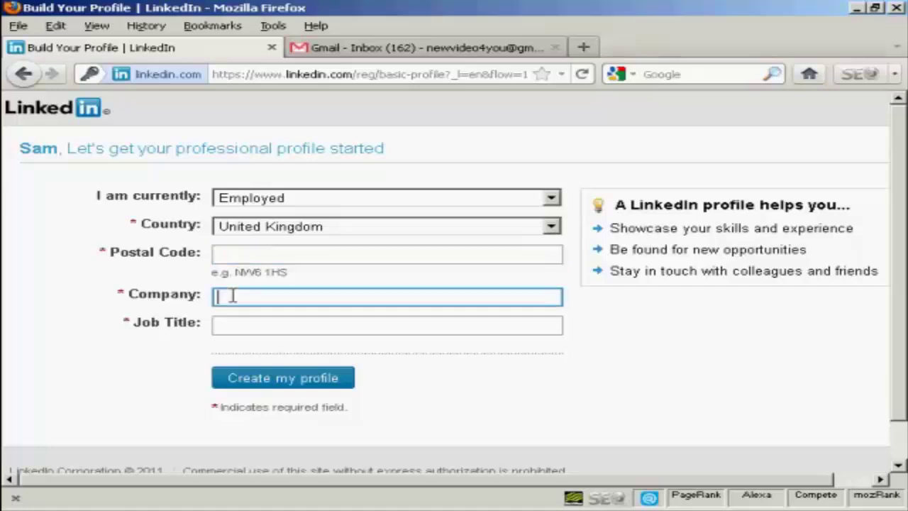
click(227, 324)
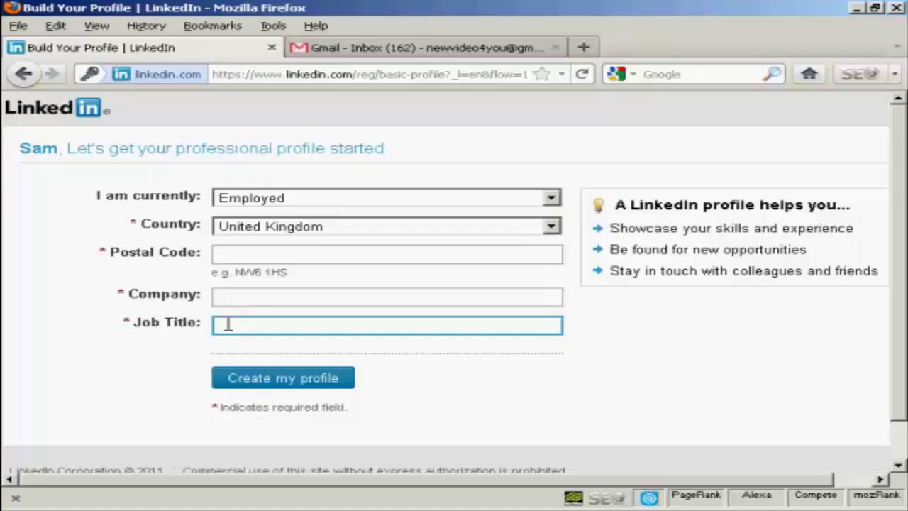
click(225, 253)
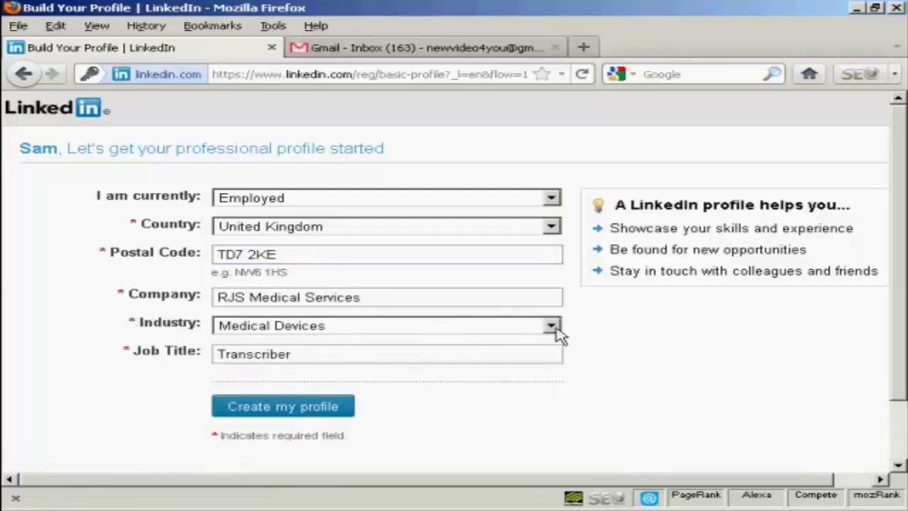
Keep Medical Devices as the industry and create the profile
click(551, 327)
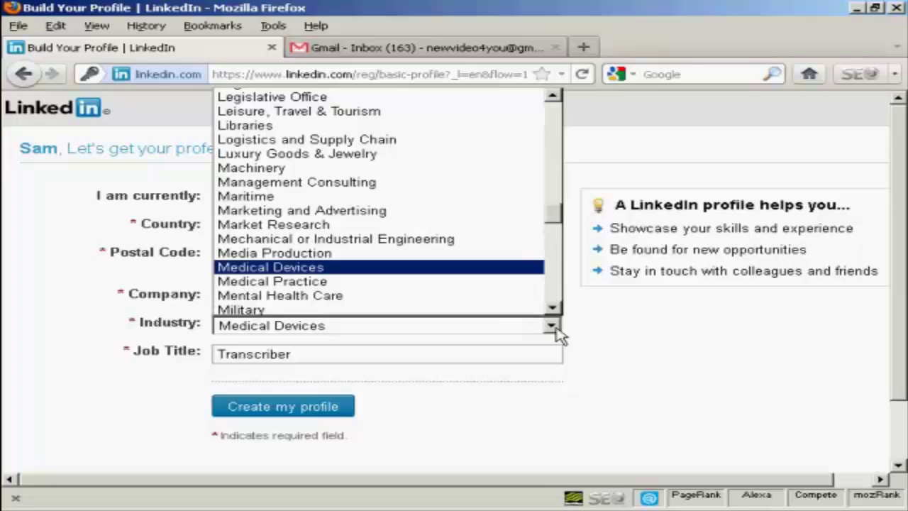
click(556, 329)
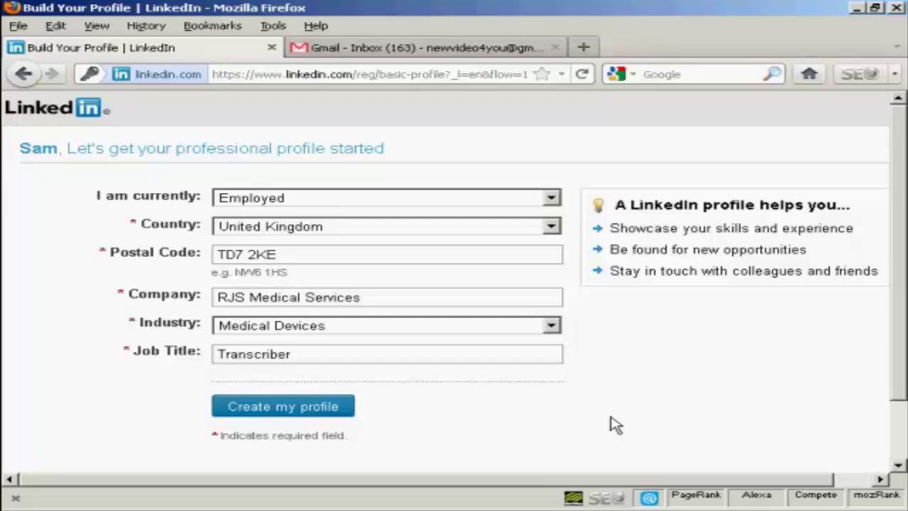
click(287, 411)
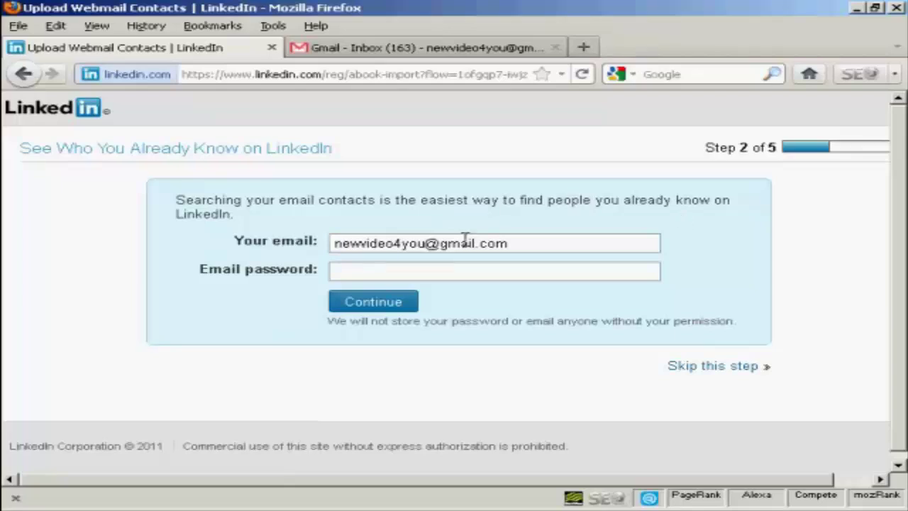
Search the email contacts using the email password and add sky news as a connection
click(345, 270)
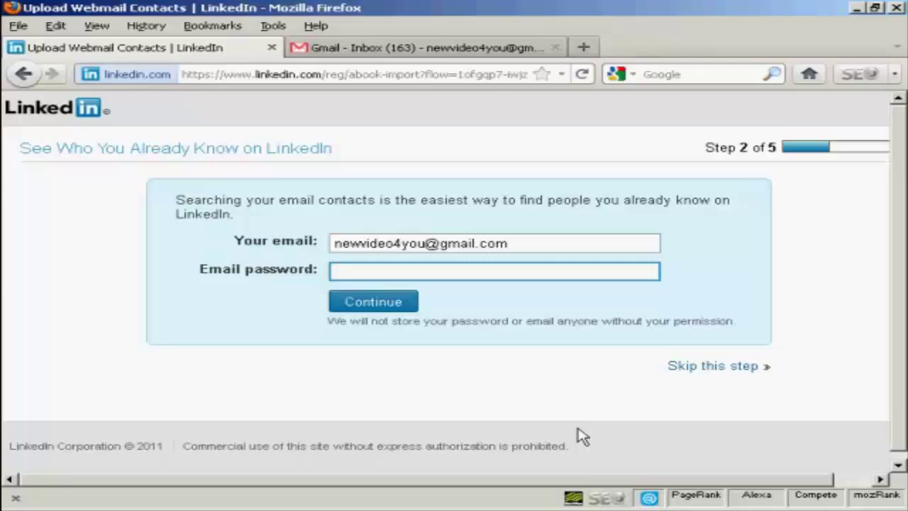
text(************)
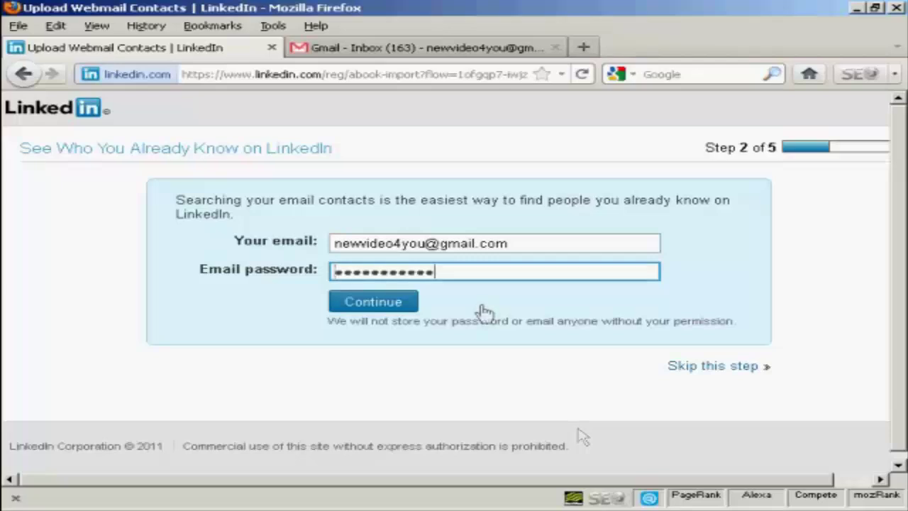
click(381, 303)
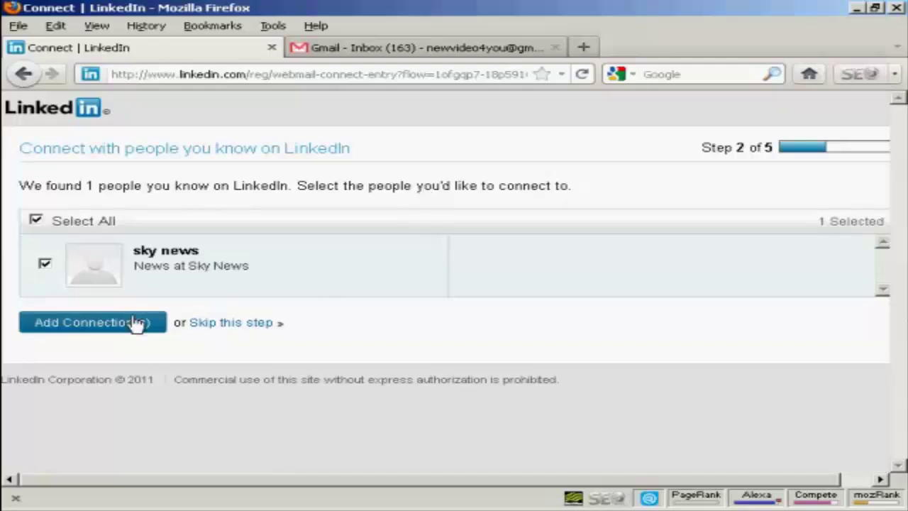
click(105, 329)
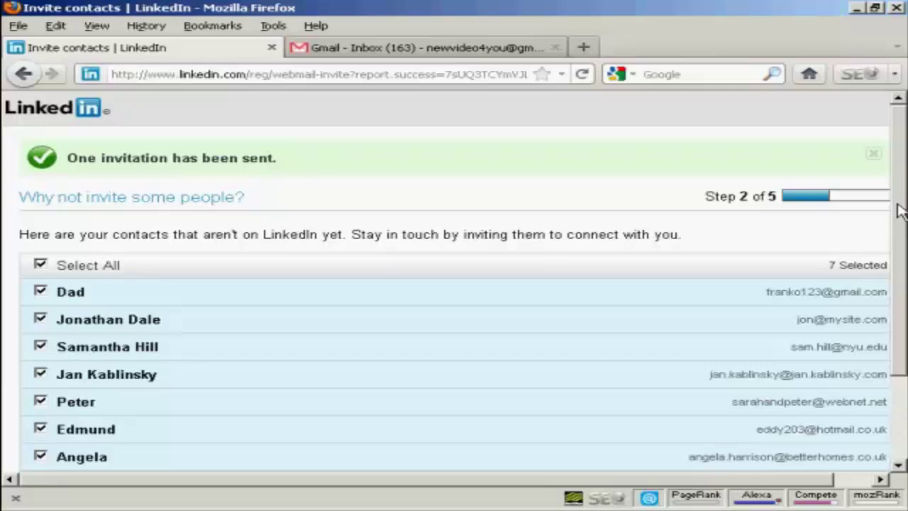
Skip inviting the contacts who are not on LinkedIn and skip sharing the profile on Facebook or Twitter
drag(899, 203, 900, 275)
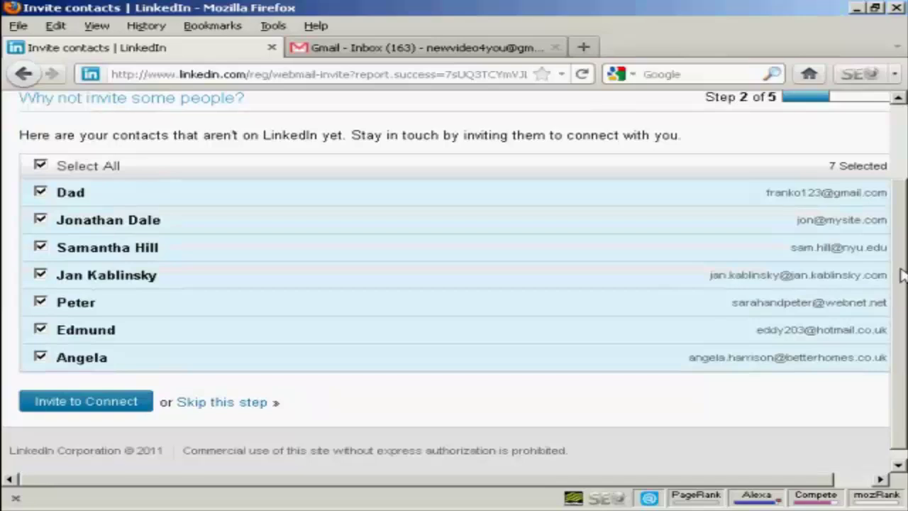
click(222, 404)
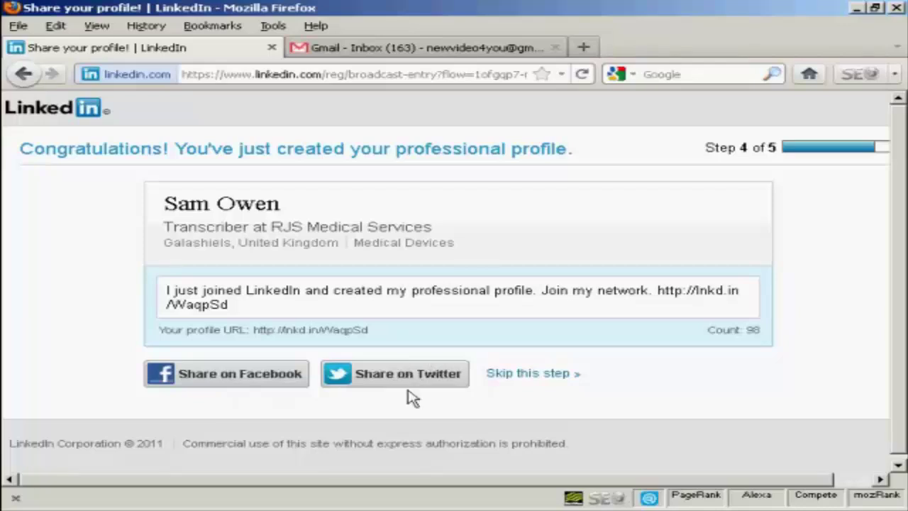
click(549, 379)
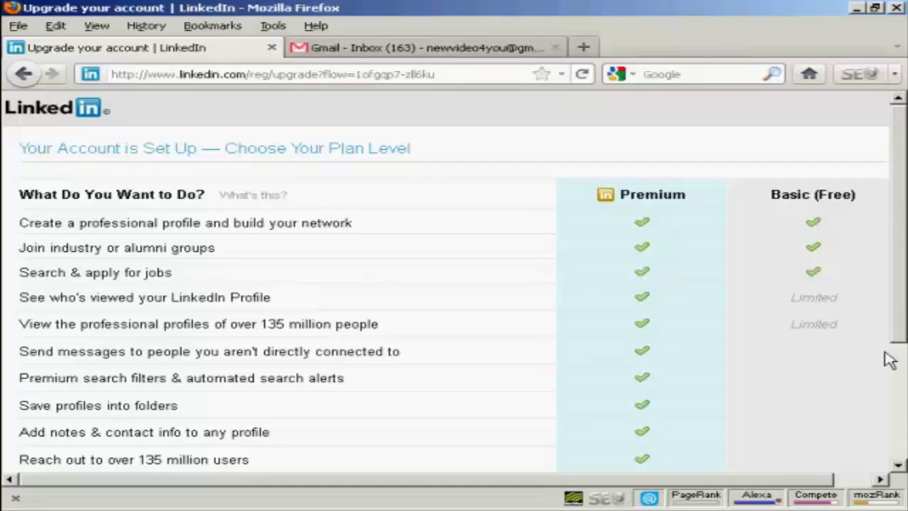
Compare the Premium and Basic plan features and choose the free Basic plan
drag(902, 202, 899, 266)
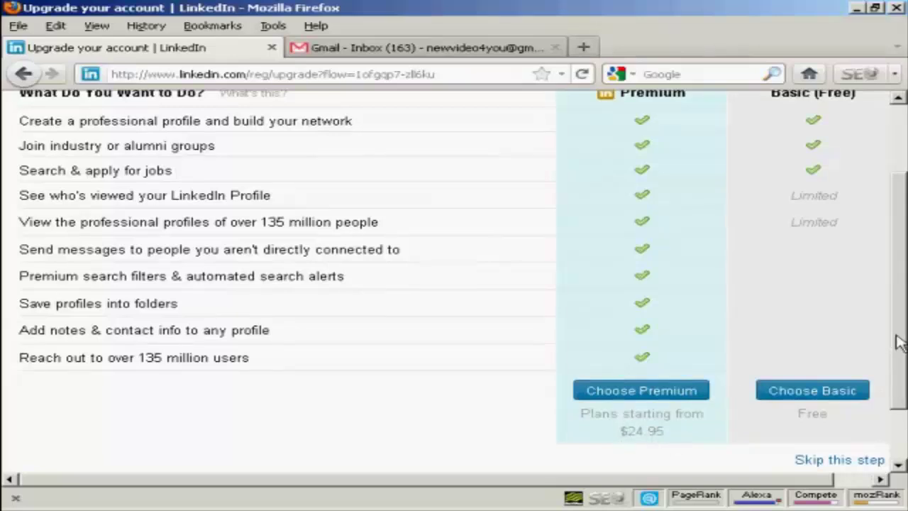
drag(899, 341, 899, 307)
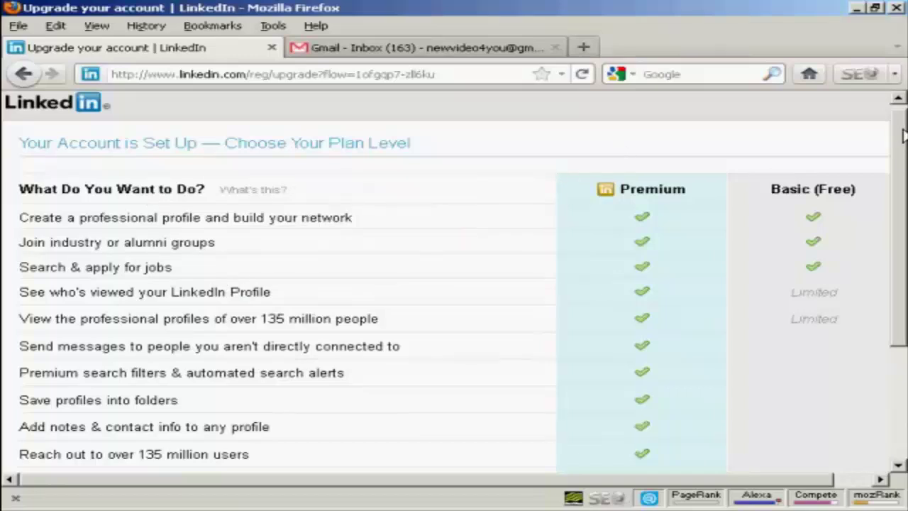
drag(900, 142, 900, 188)
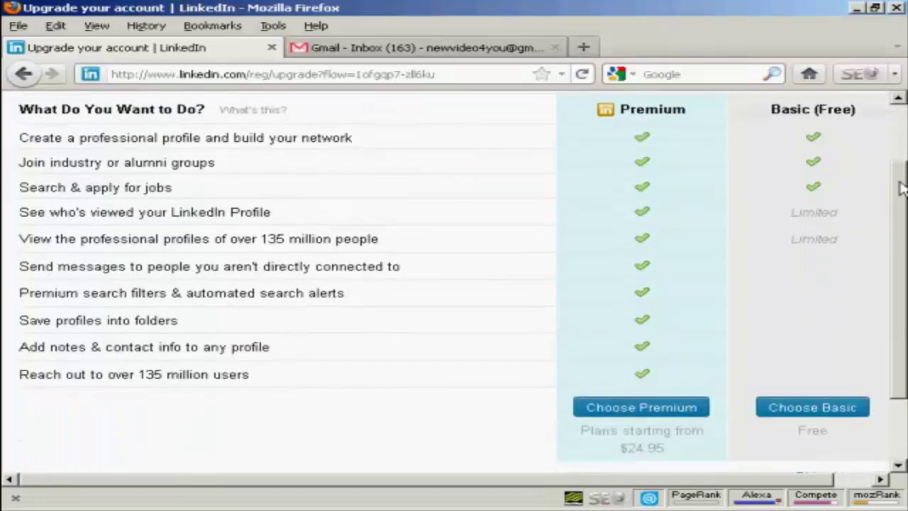
click(815, 411)
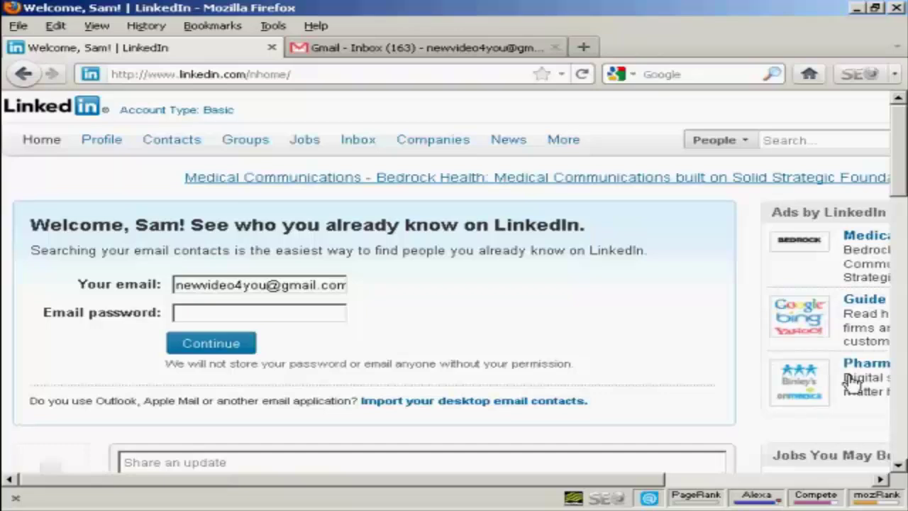
Look over the home page and open the profile for editing
scroll(895, 213, down, 2)
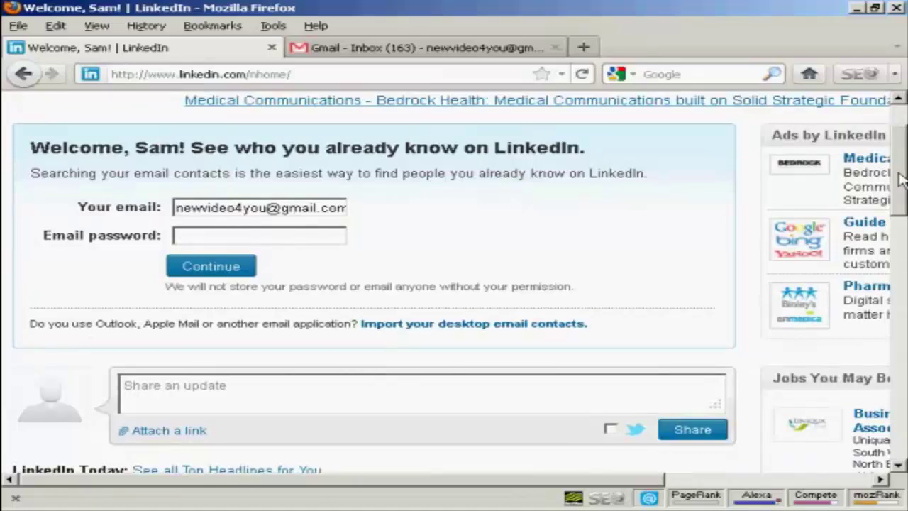
drag(899, 182, 895, 141)
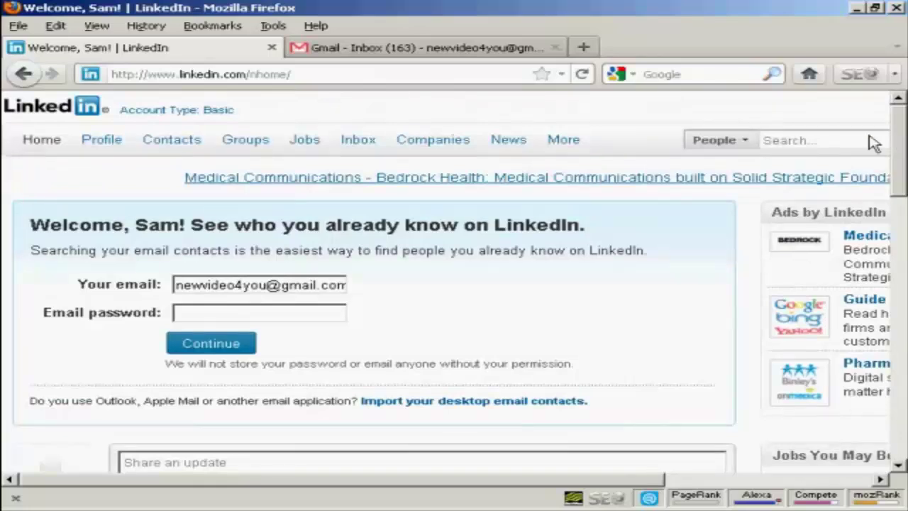
mouse_move(103, 144)
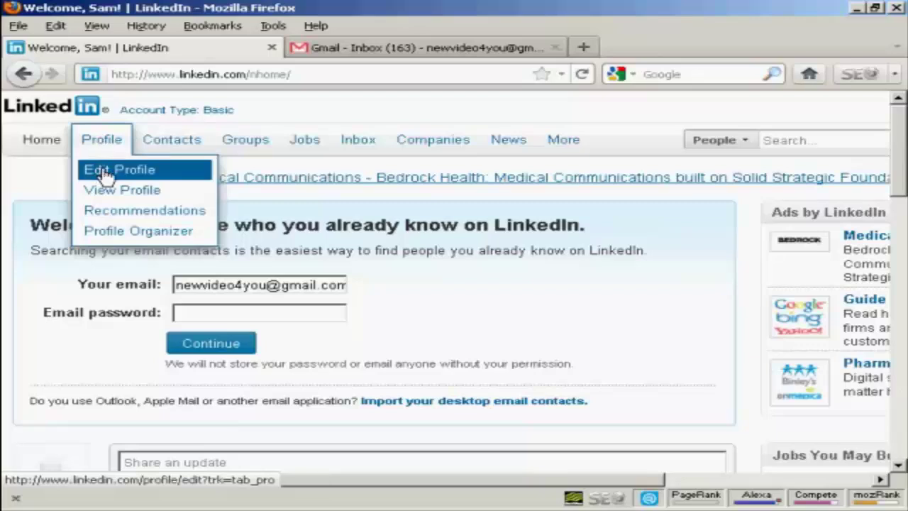
click(144, 175)
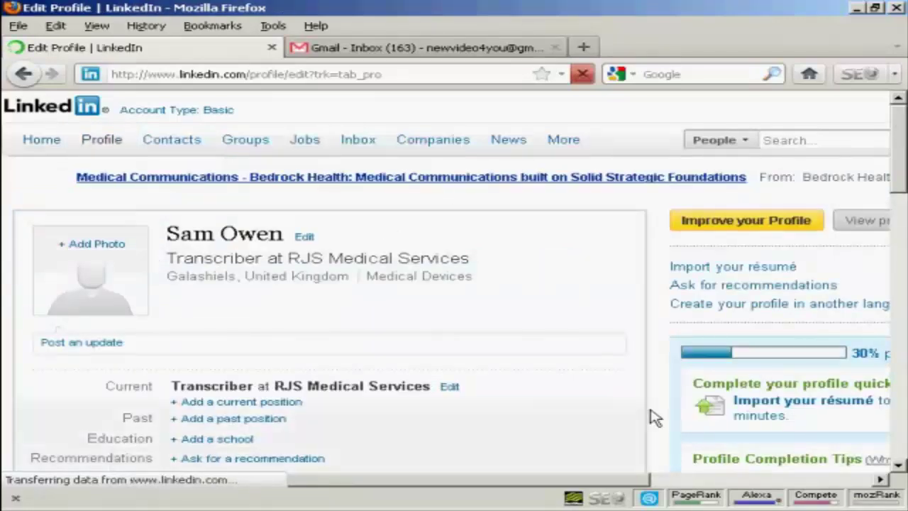
Upload the image sam01.jpg from the Websites folder as the profile photo
drag(604, 484, 842, 484)
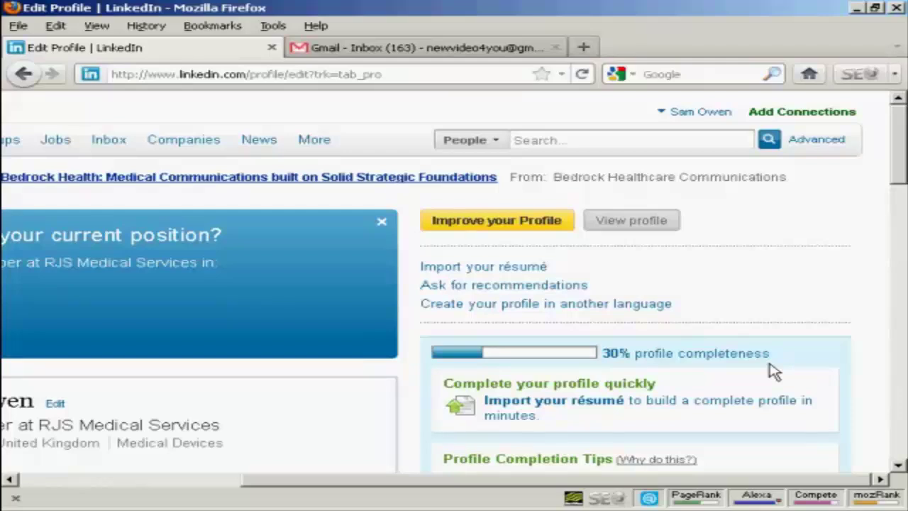
drag(825, 481, 539, 482)
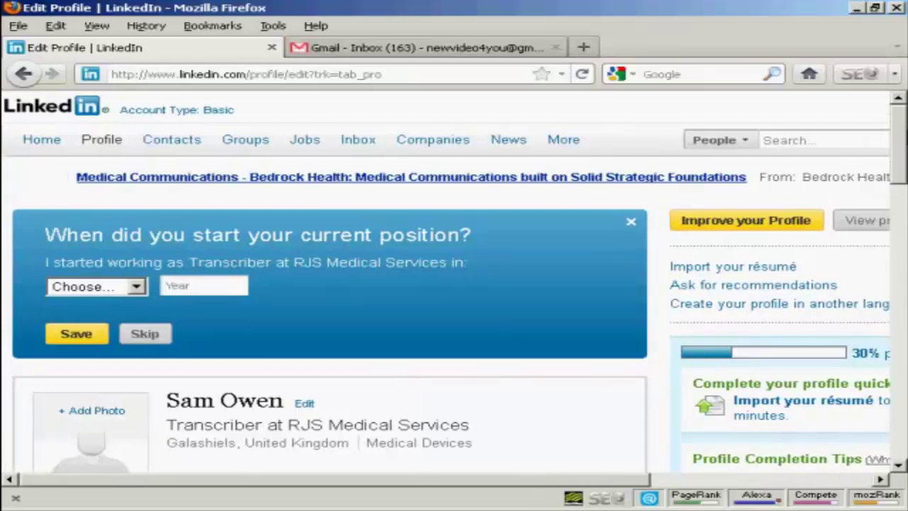
drag(899, 138, 899, 170)
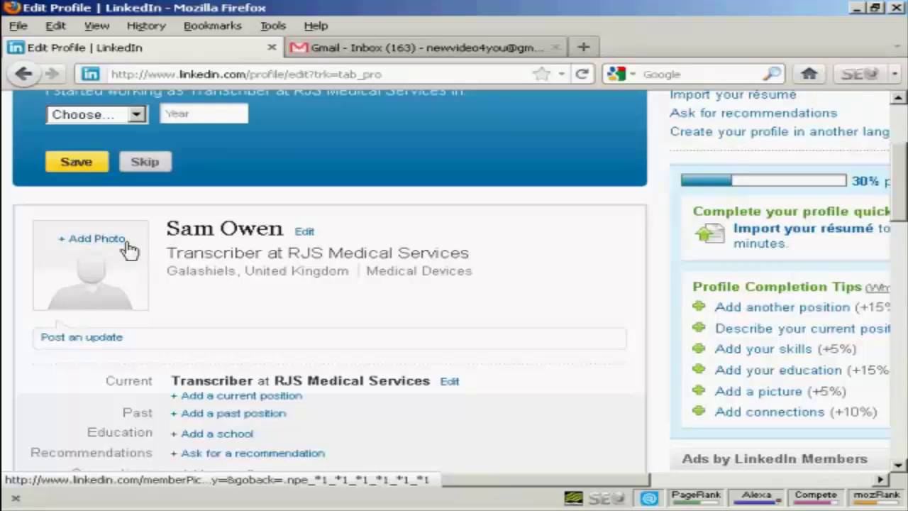
click(96, 240)
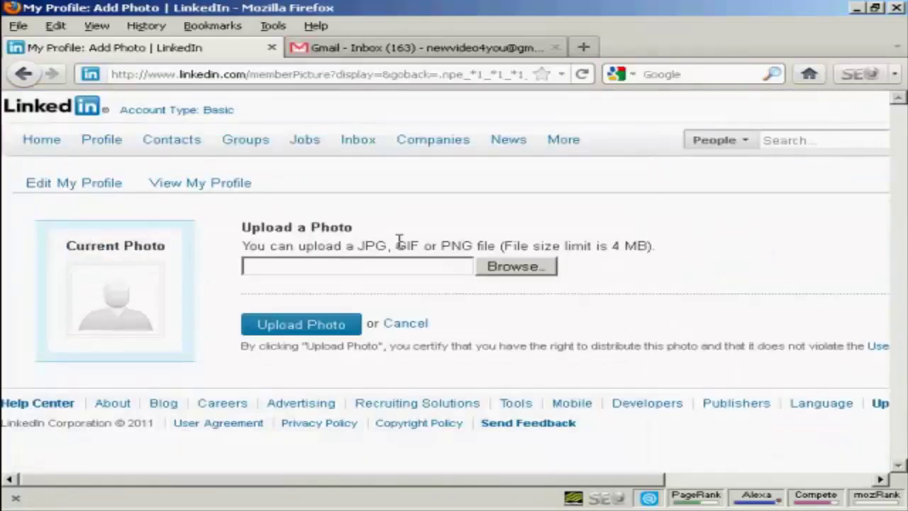
click(526, 268)
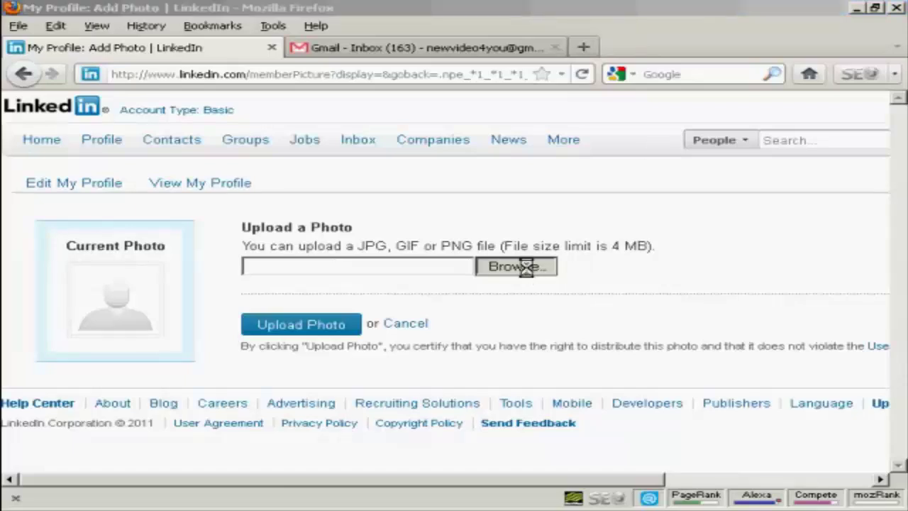
click(142, 155)
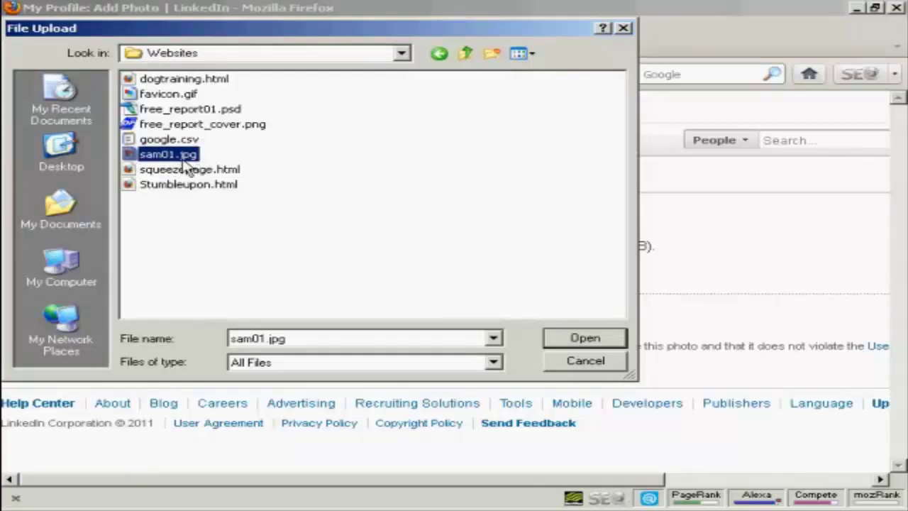
click(585, 339)
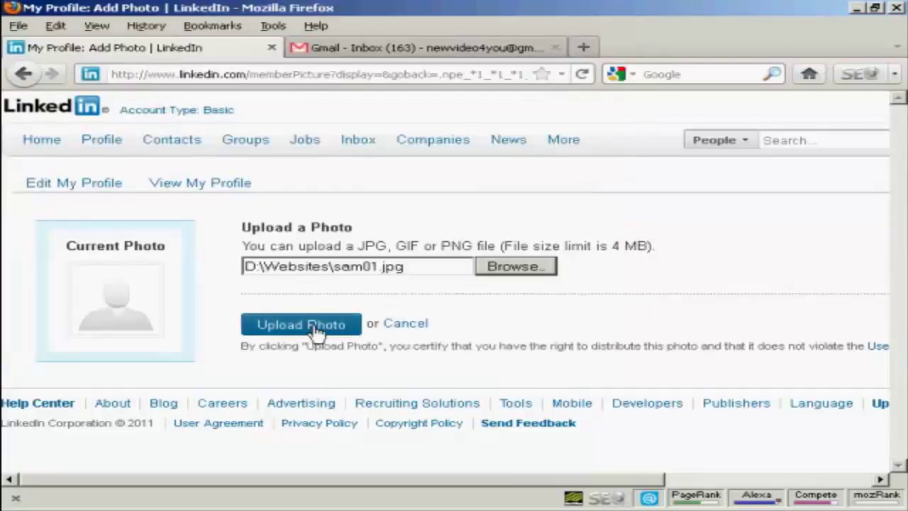
click(304, 332)
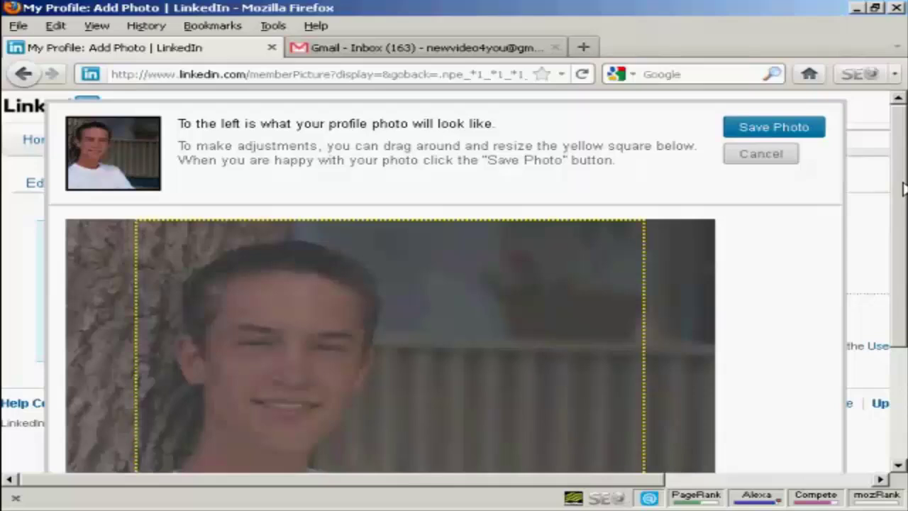
Shift the crop square to the photo's left edge, save the photo, and save its visibility as Everyone
scroll(904, 188, down, 2)
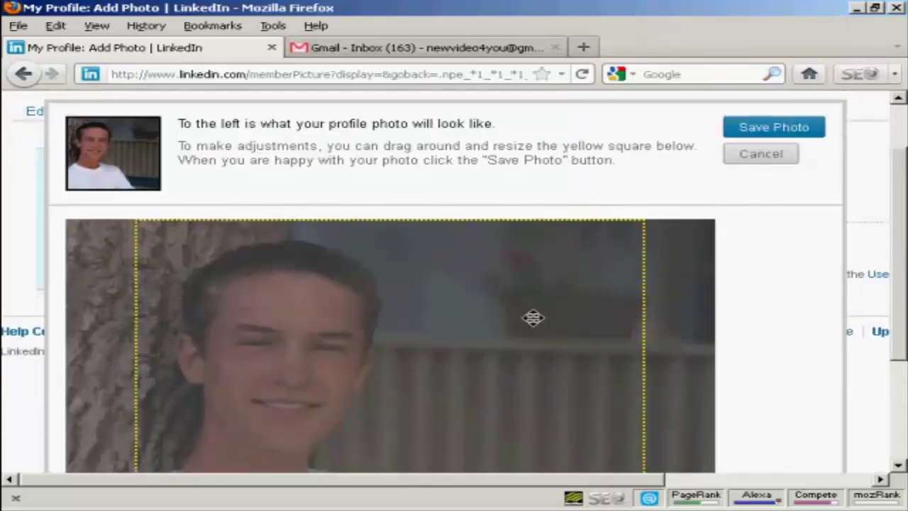
drag(525, 324, 462, 324)
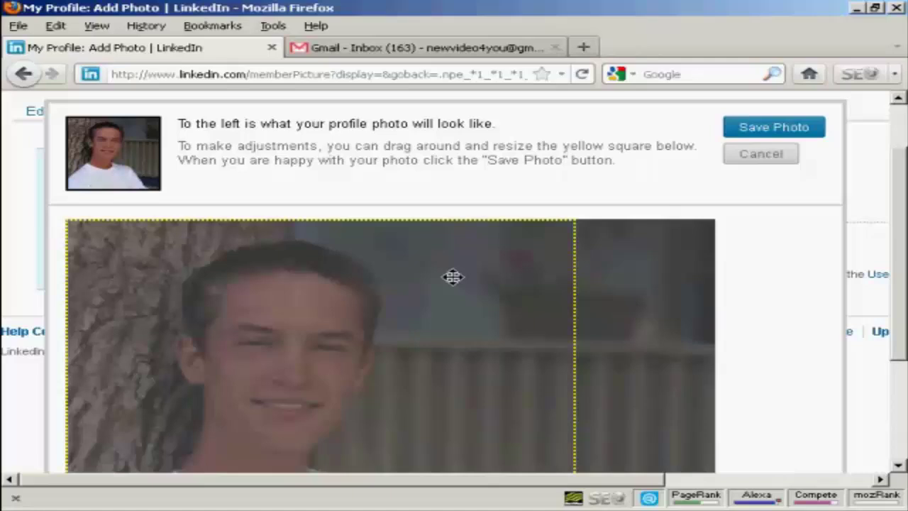
drag(451, 278, 453, 280)
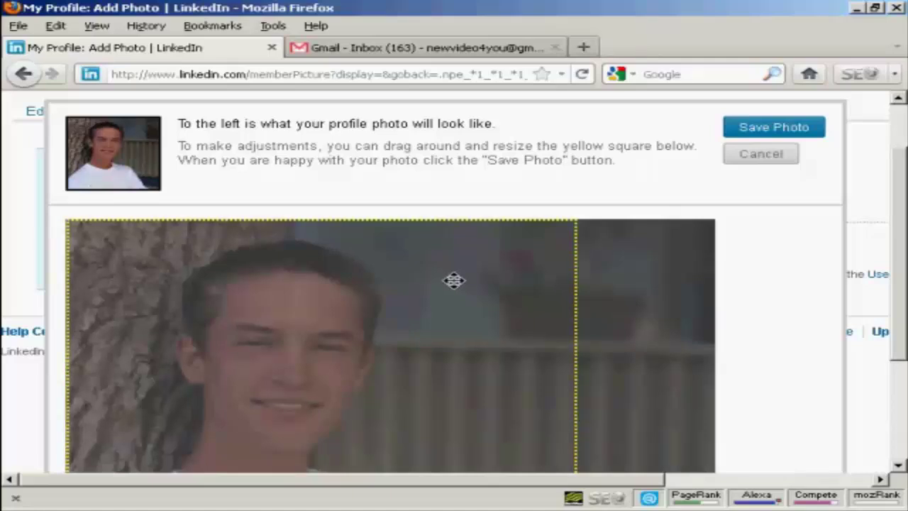
click(767, 131)
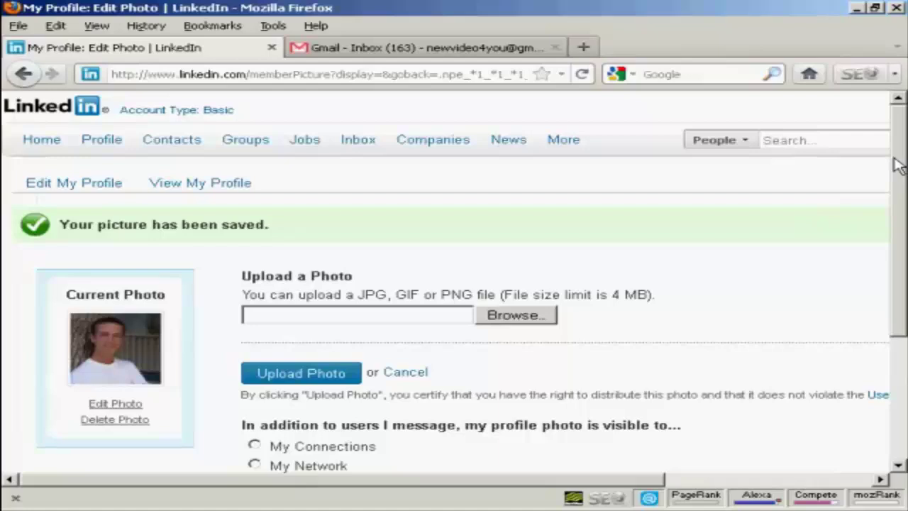
drag(899, 165, 901, 278)
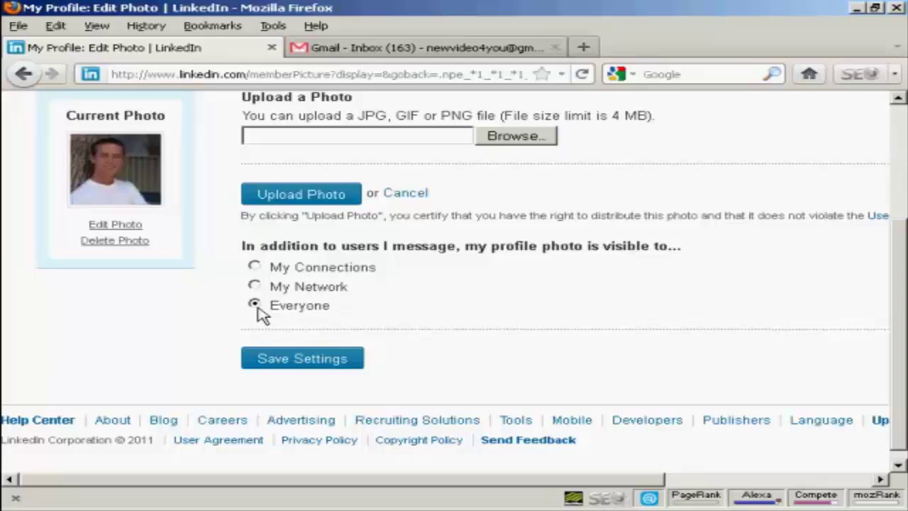
click(302, 364)
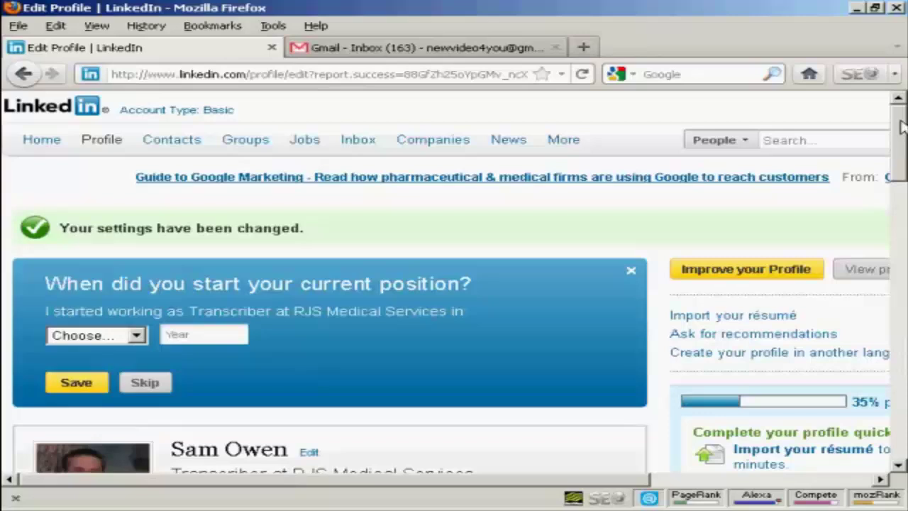
Edit the Transcriber position at RJS Medical Services, marking it as current work with a start date of September 2008
scroll(900, 126, down, 5)
scroll(454, 286, down, 4)
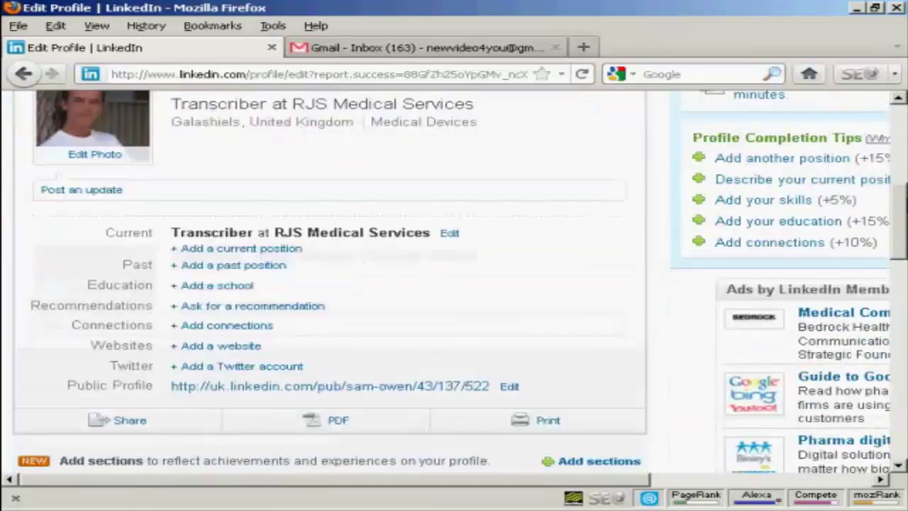
scroll(460, 281, down, 1)
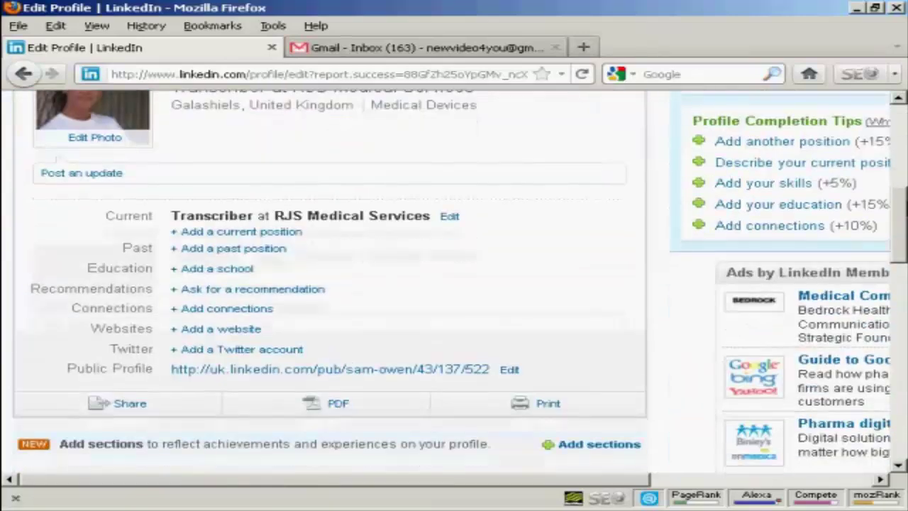
scroll(815, 245, down, 1)
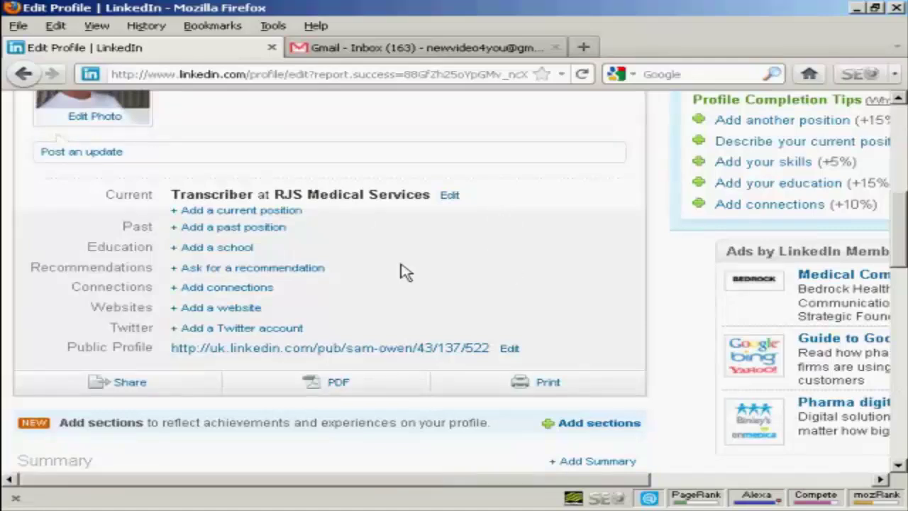
click(451, 199)
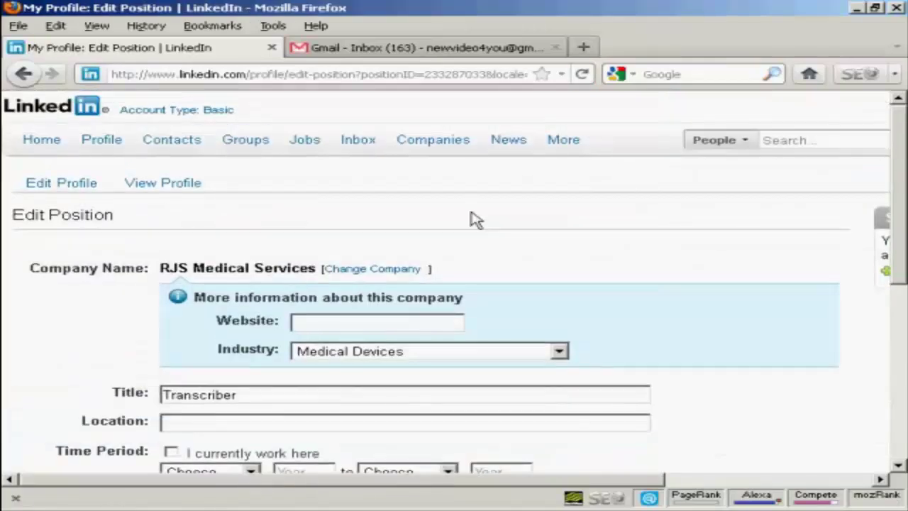
scroll(478, 218, down, 5)
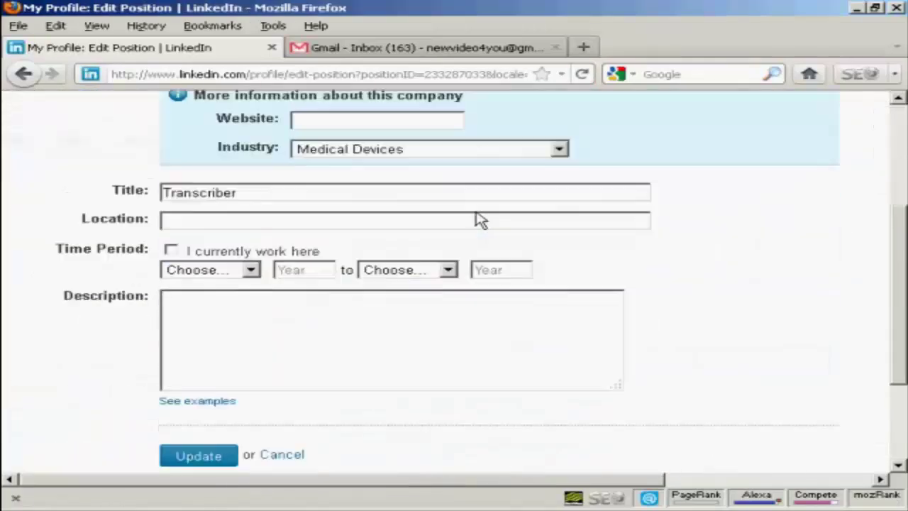
click(170, 252)
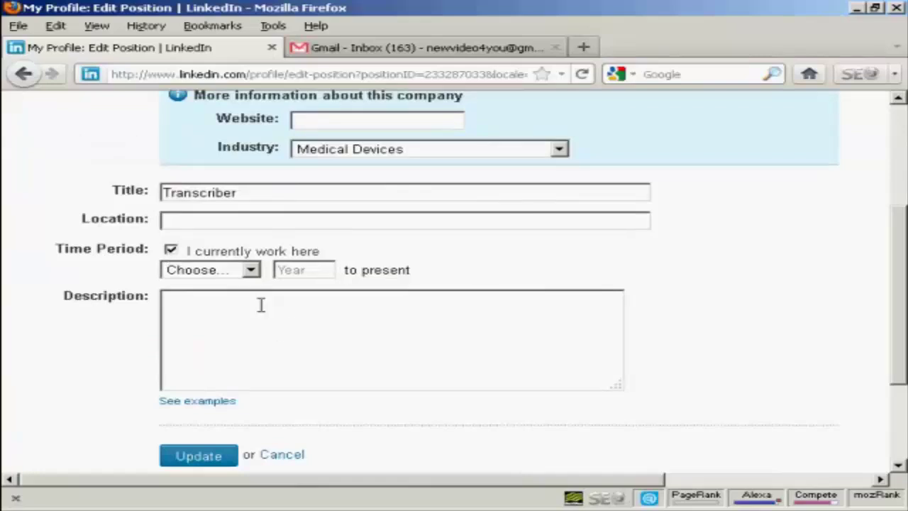
click(251, 270)
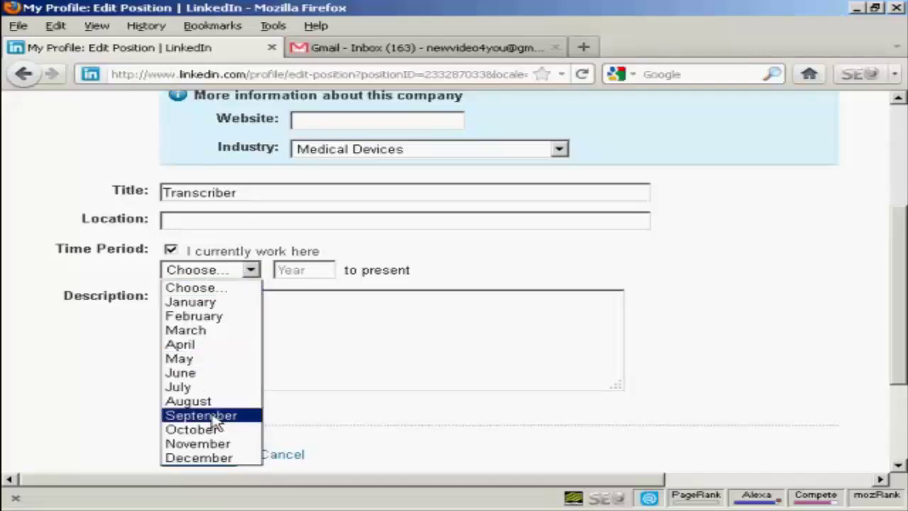
click(212, 417)
click(288, 270)
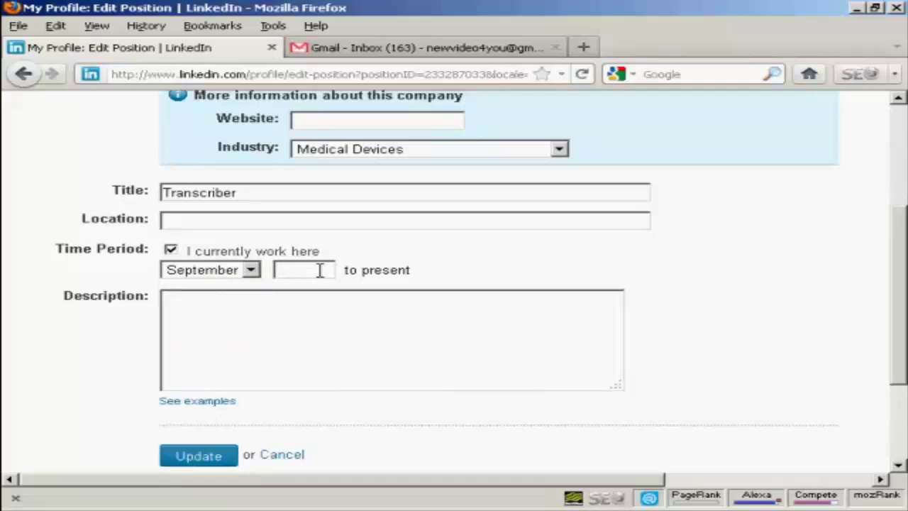
text(2008)
Set the position's location to Glasgow, United Kingdom and save the updated position
click(219, 221)
scroll(393, 249, up, 3)
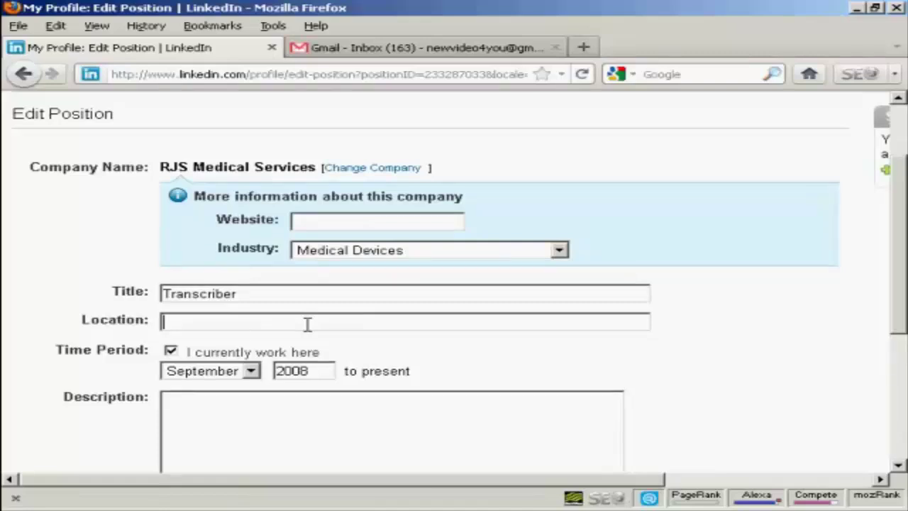
text(Gla)
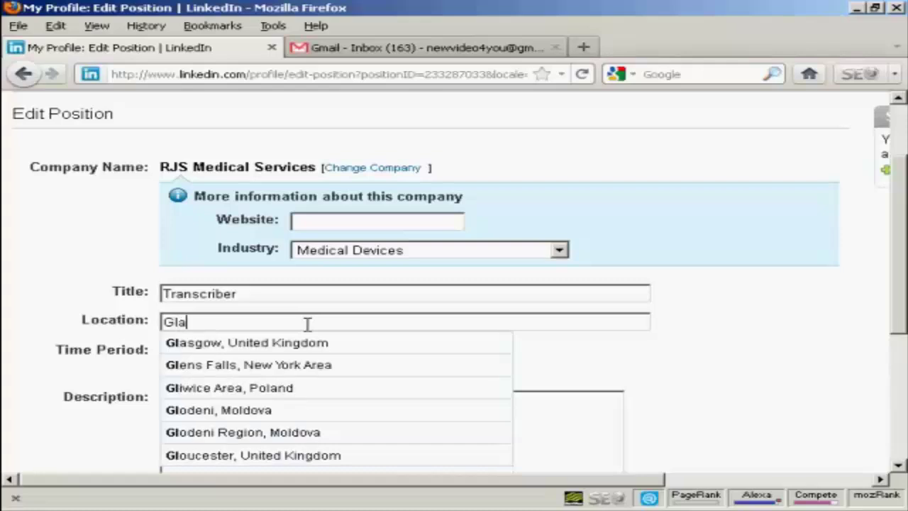
click(276, 343)
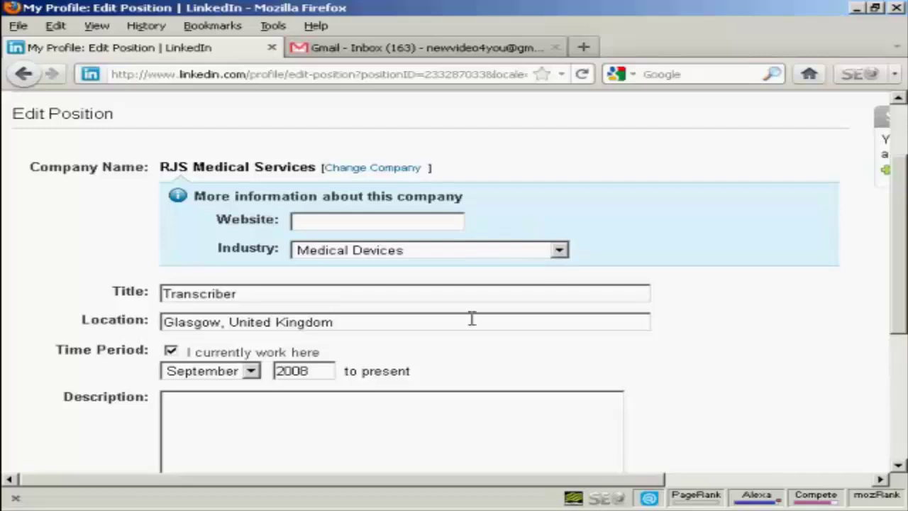
scroll(471, 319, down, 3)
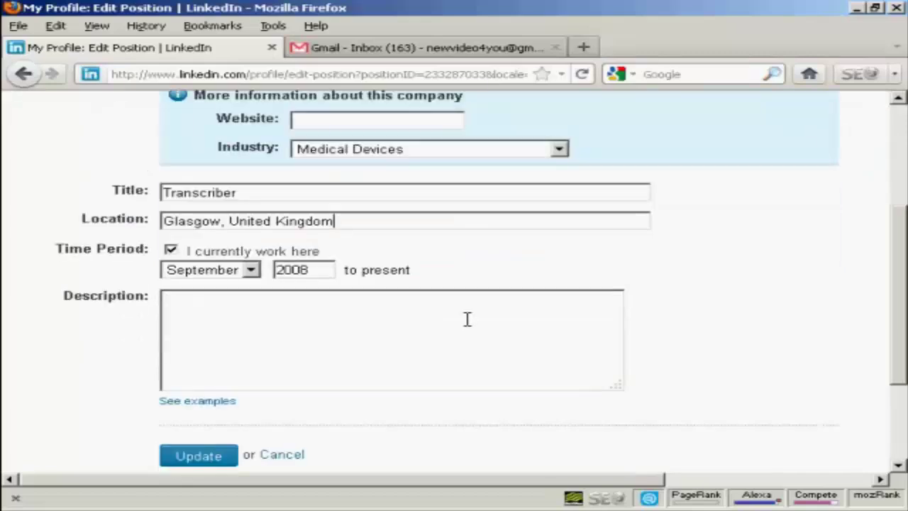
click(198, 458)
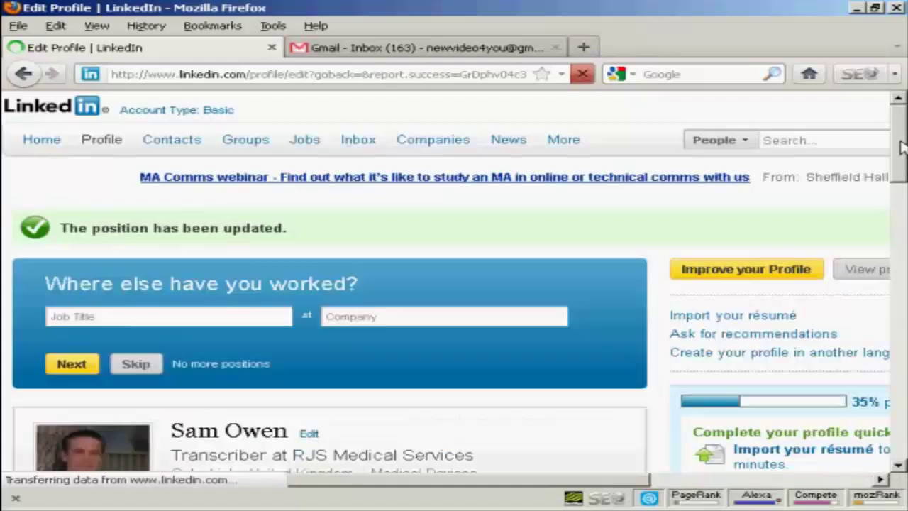
Add and save an education entry for Yarrowford High School: A Level, Science, Physics, English, attended 1979 to 1986
drag(900, 145, 895, 218)
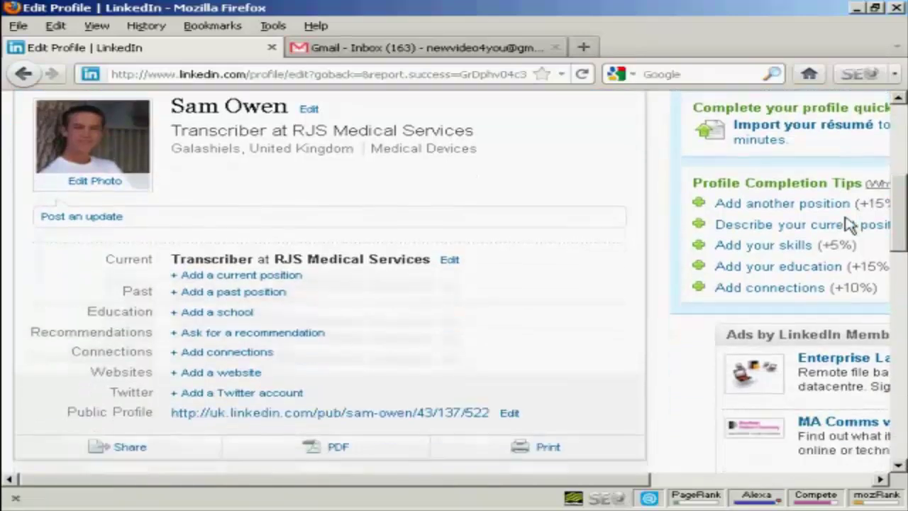
click(222, 320)
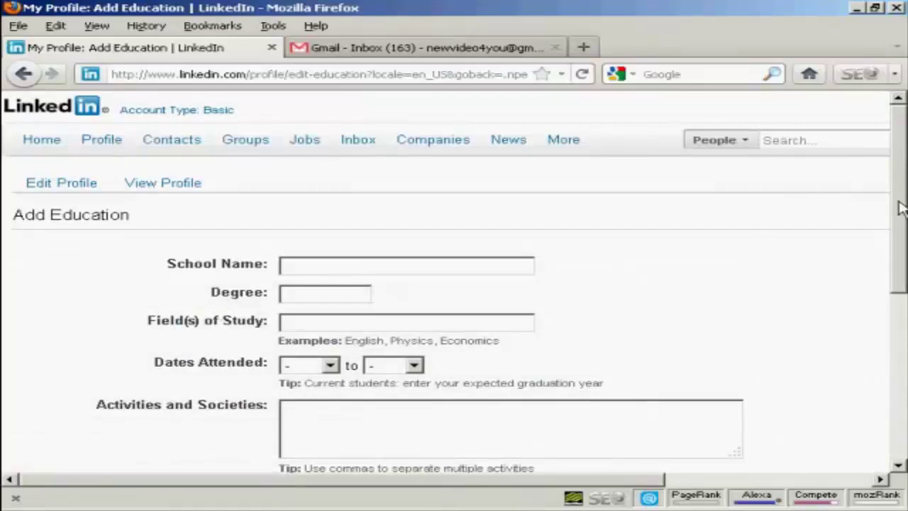
scroll(902, 212, down, 2)
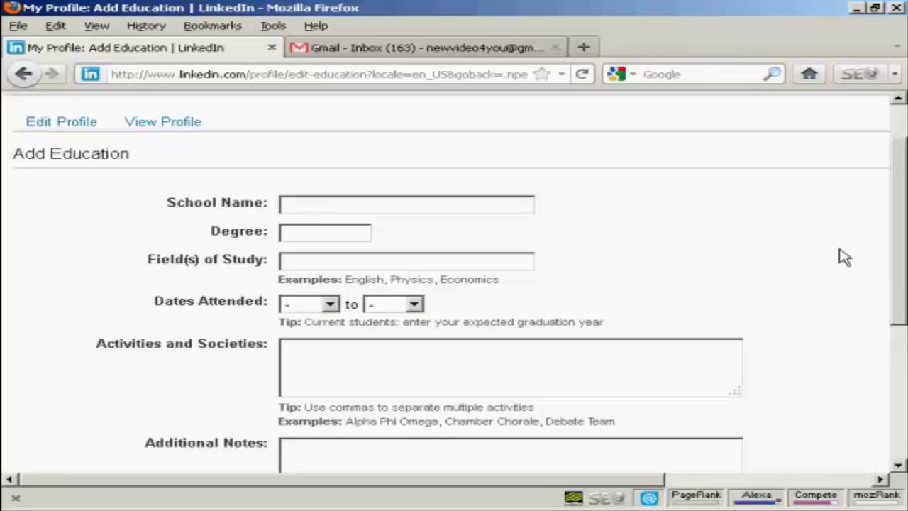
scroll(900, 241, down, 1)
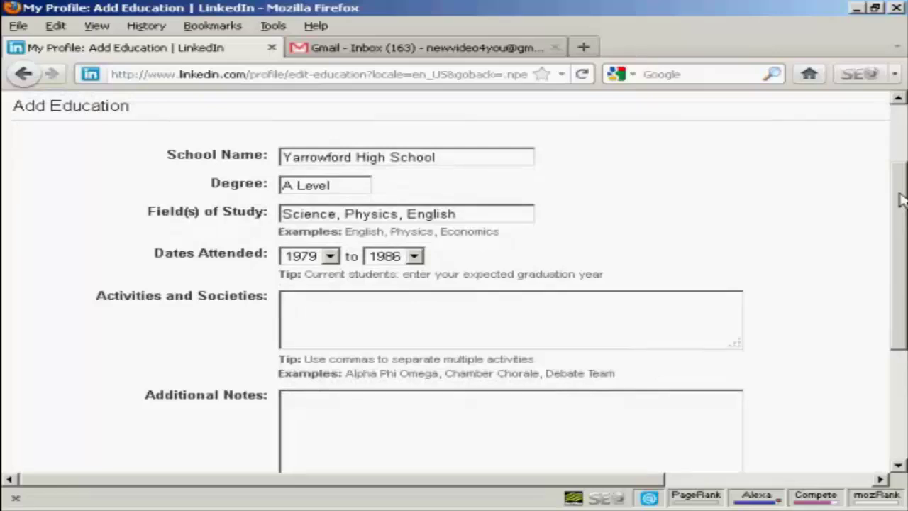
drag(898, 194, 897, 230)
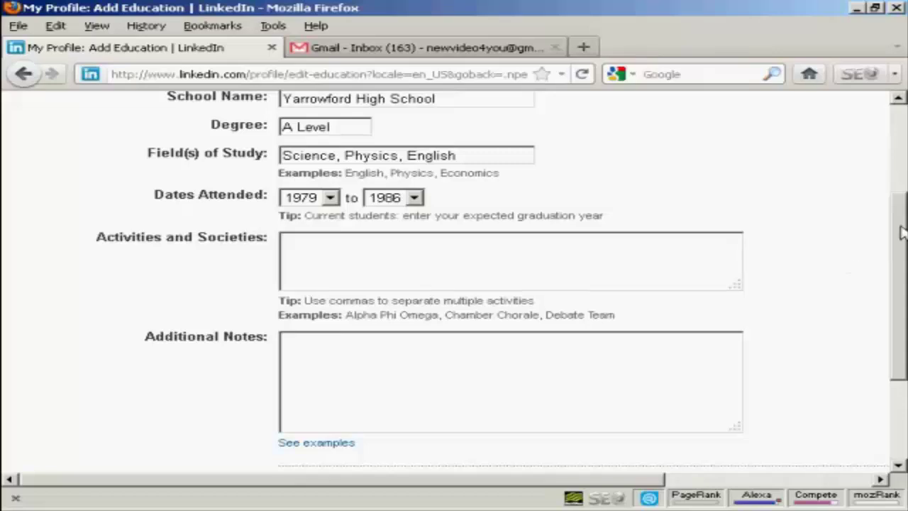
drag(898, 230, 896, 268)
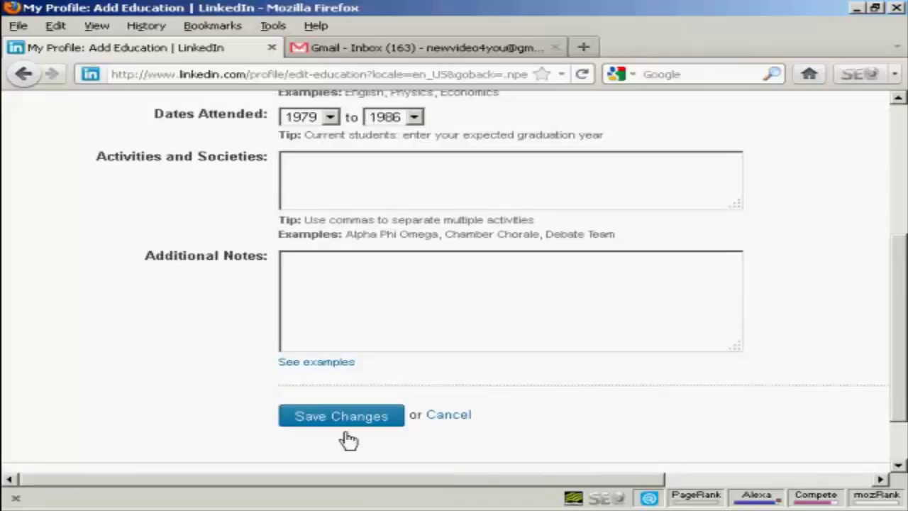
click(367, 423)
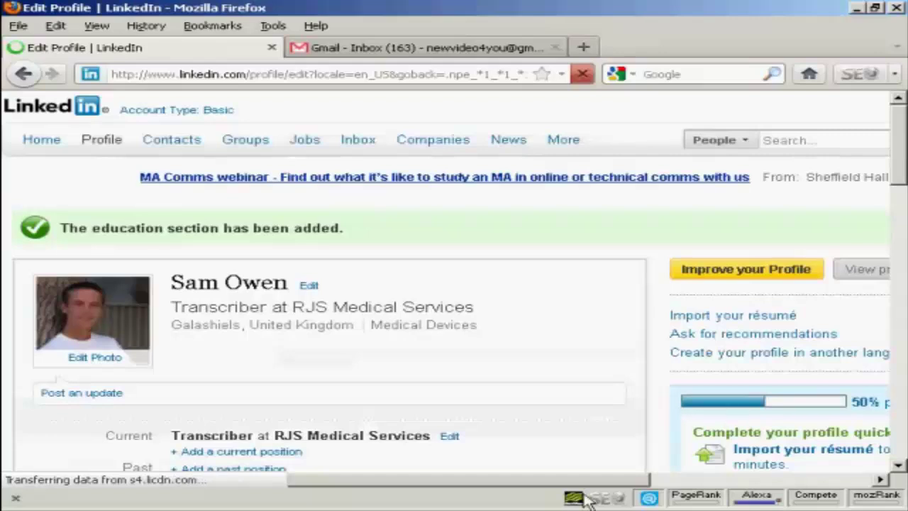
drag(597, 481, 744, 480)
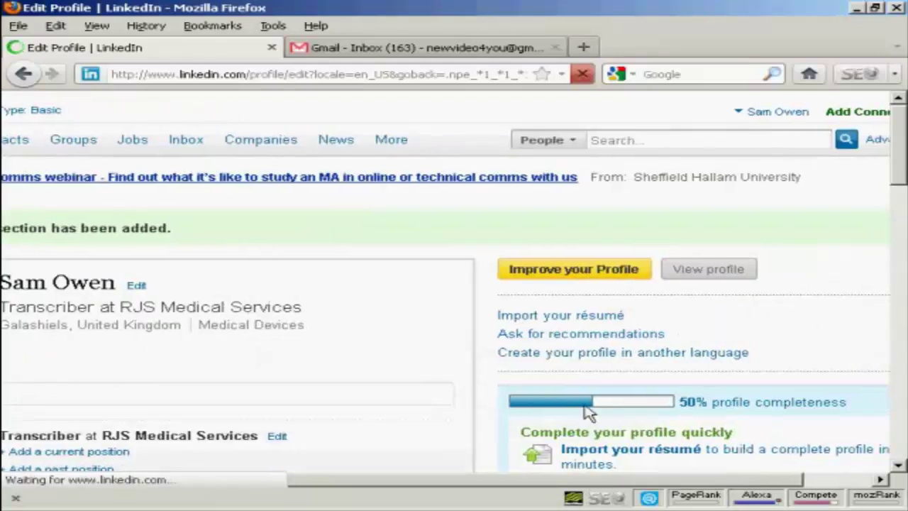
Open the Add Connections page from the profile, examine its email contact search and invitation options, and return to the profile
drag(749, 482, 492, 482)
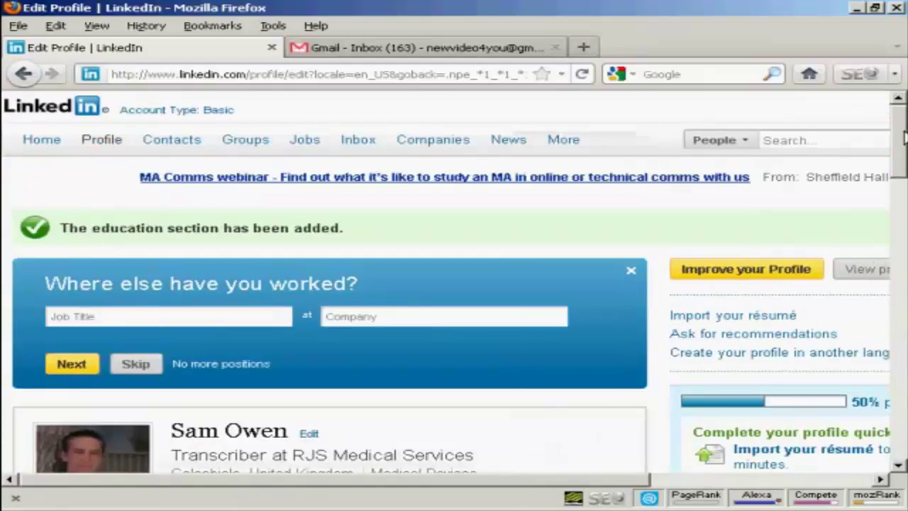
scroll(900, 127, down, 5)
scroll(329, 283, down, 3)
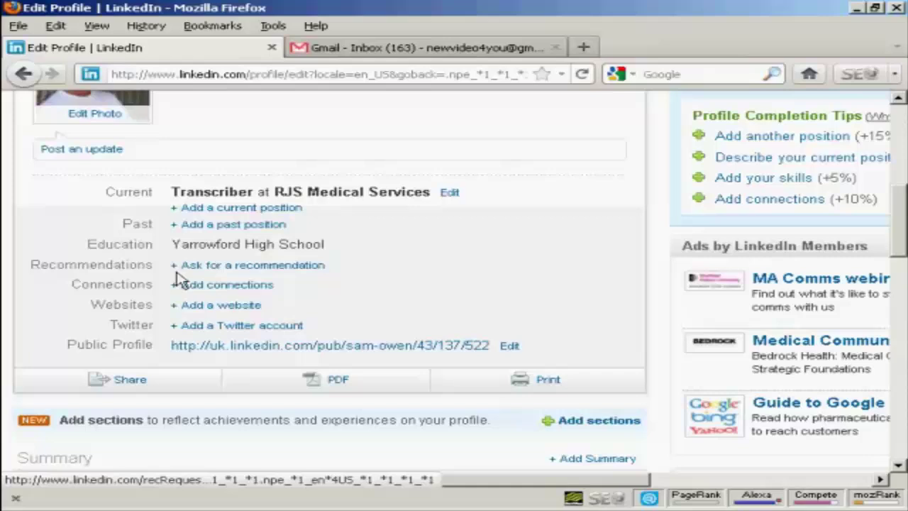
click(240, 293)
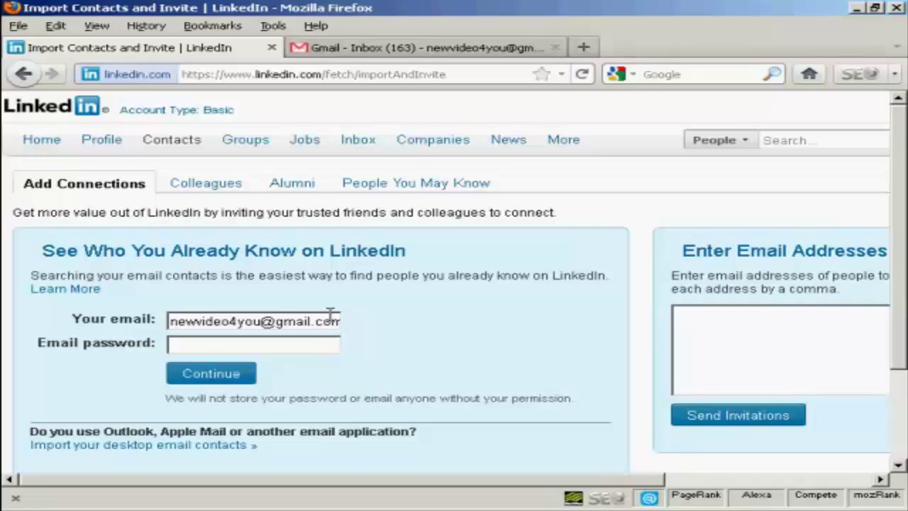
drag(524, 483, 713, 482)
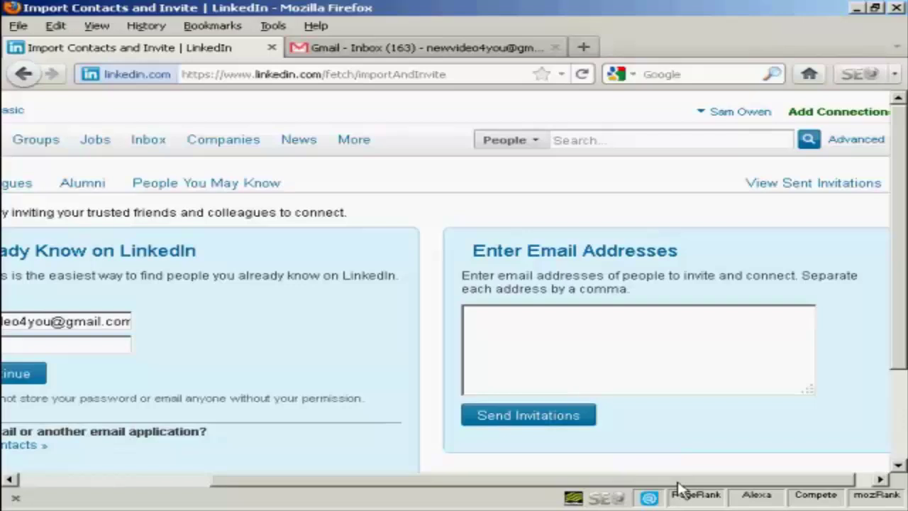
drag(678, 482, 466, 485)
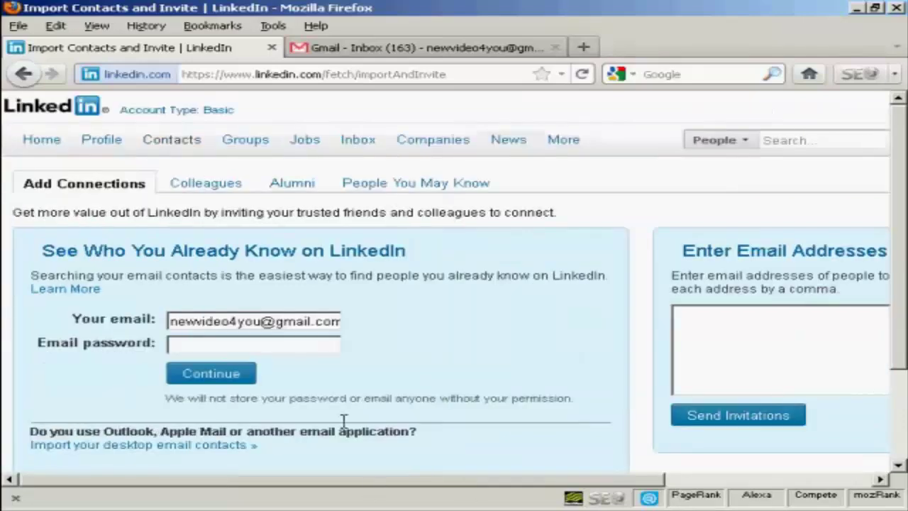
click(23, 75)
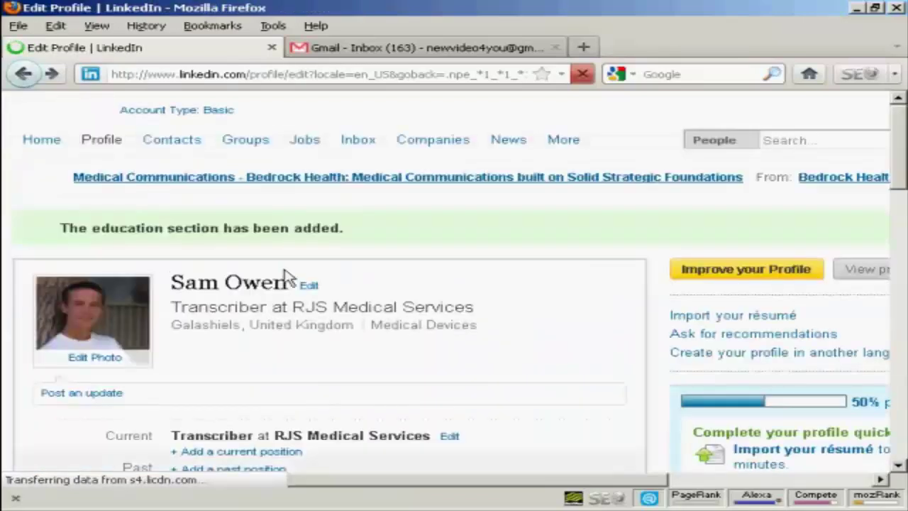
scroll(518, 329, down, 5)
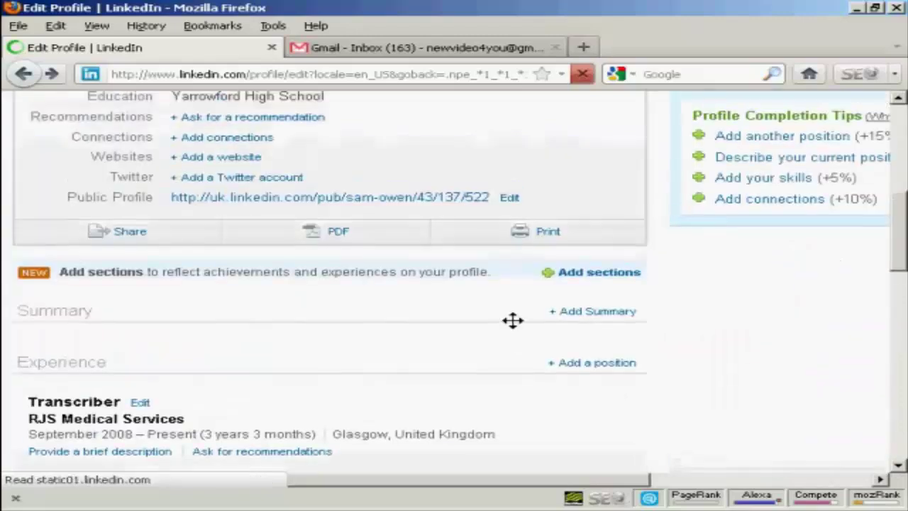
scroll(486, 312, up, 2)
scroll(481, 310, up, 3)
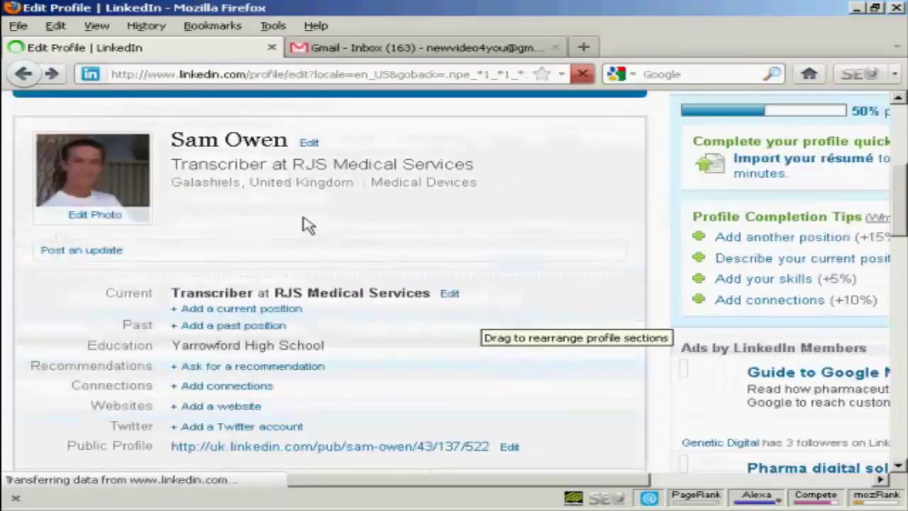
click(225, 411)
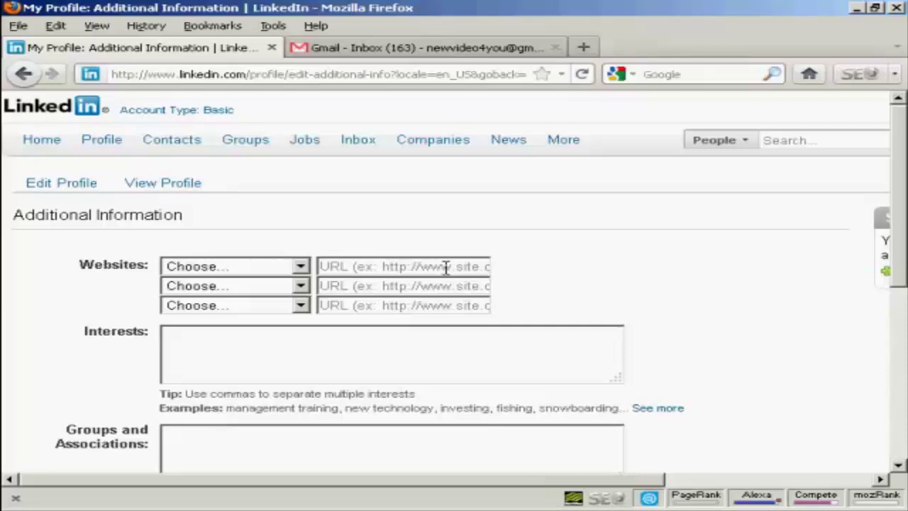
click(301, 267)
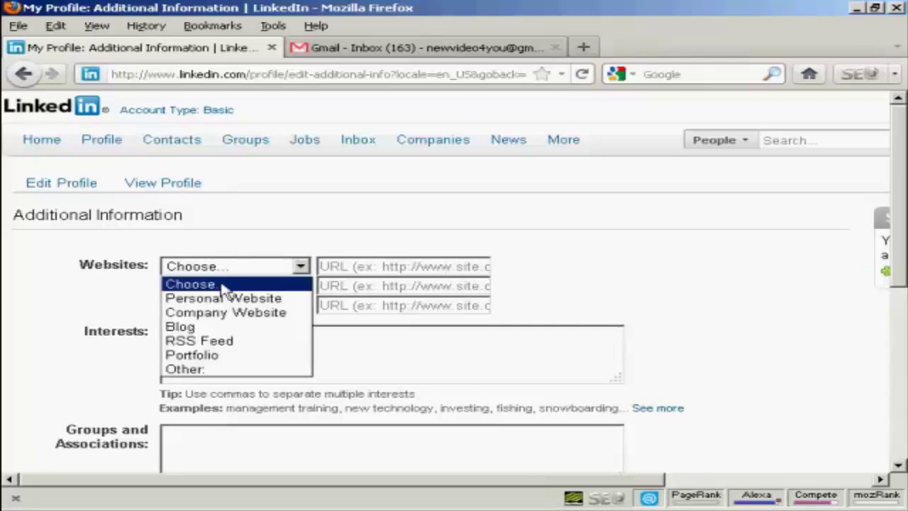
click(190, 326)
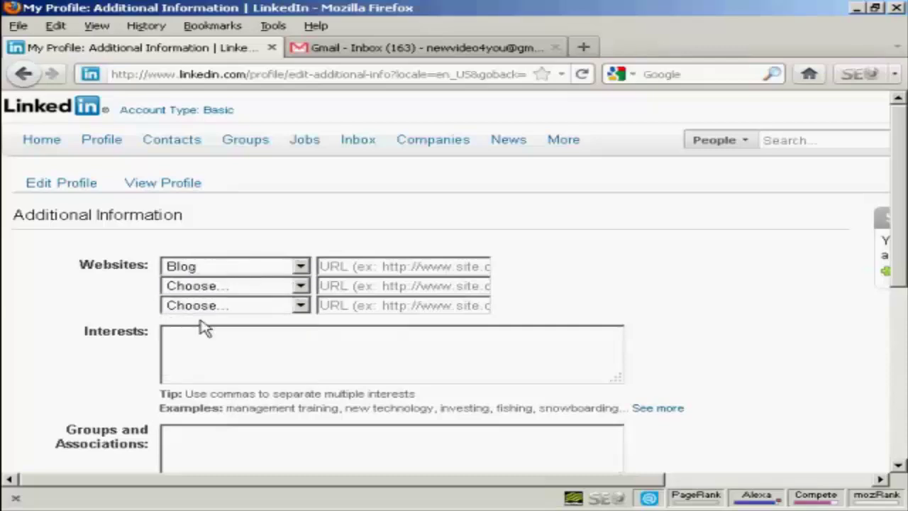
click(363, 265)
text(http:)
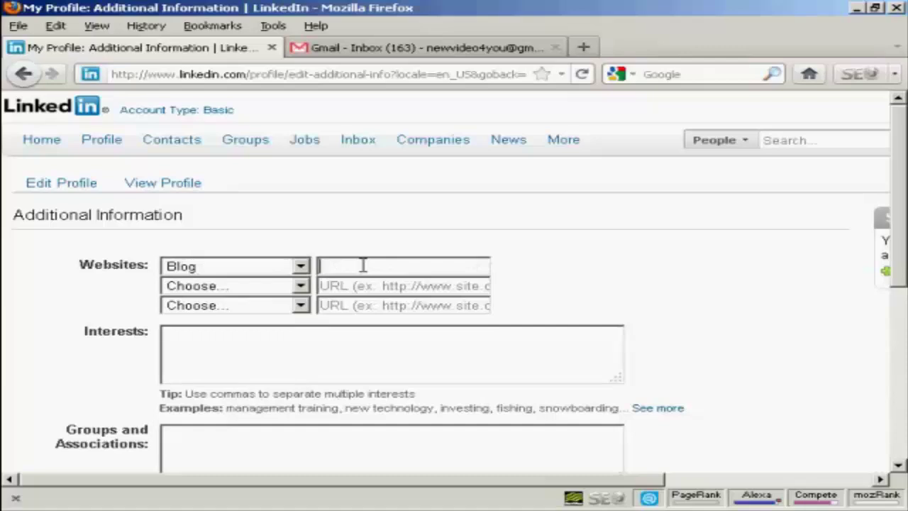
text(//www.totalw)
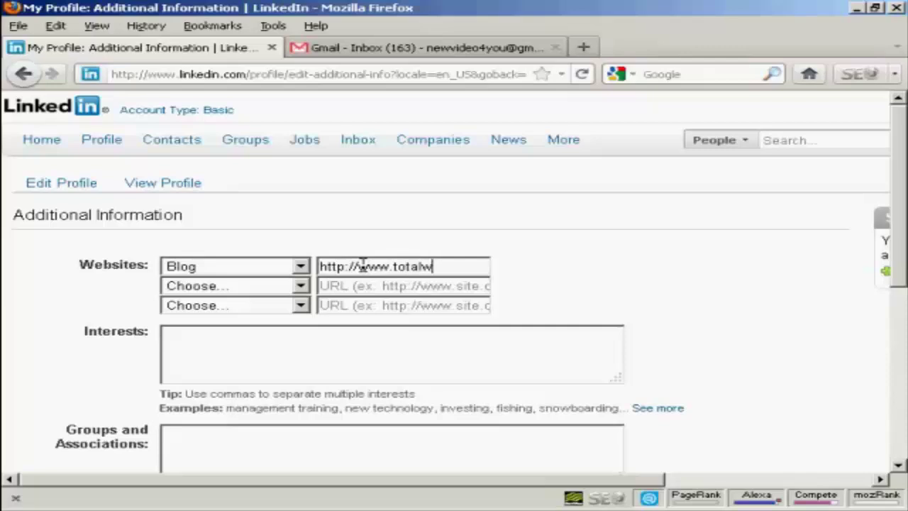
text(ebnet.co)
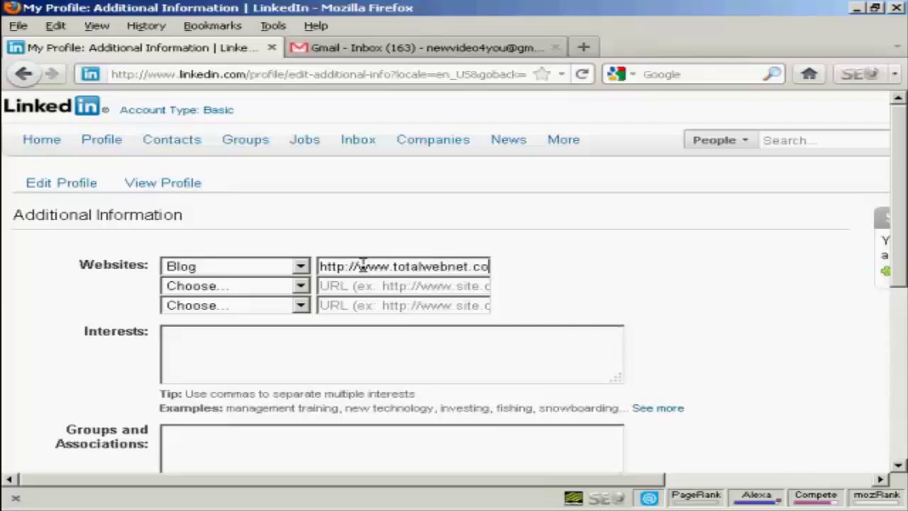
text(m/blog)
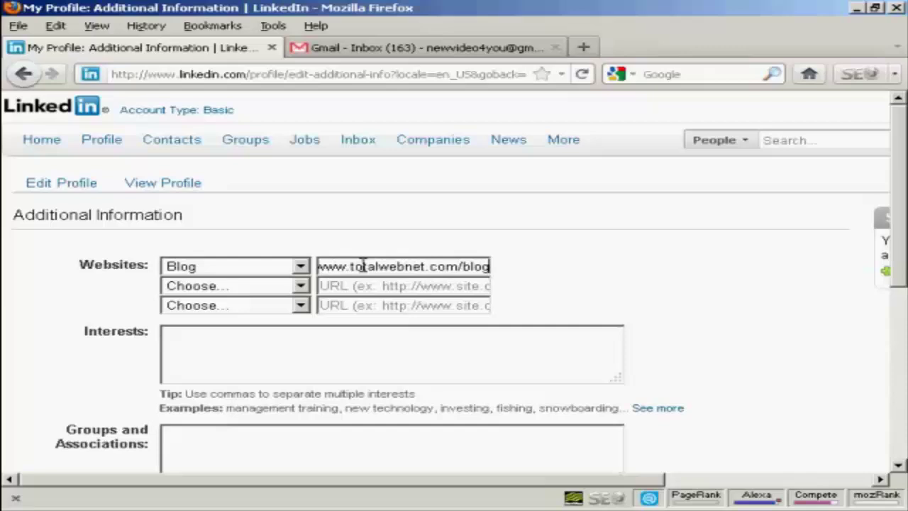
text(/)
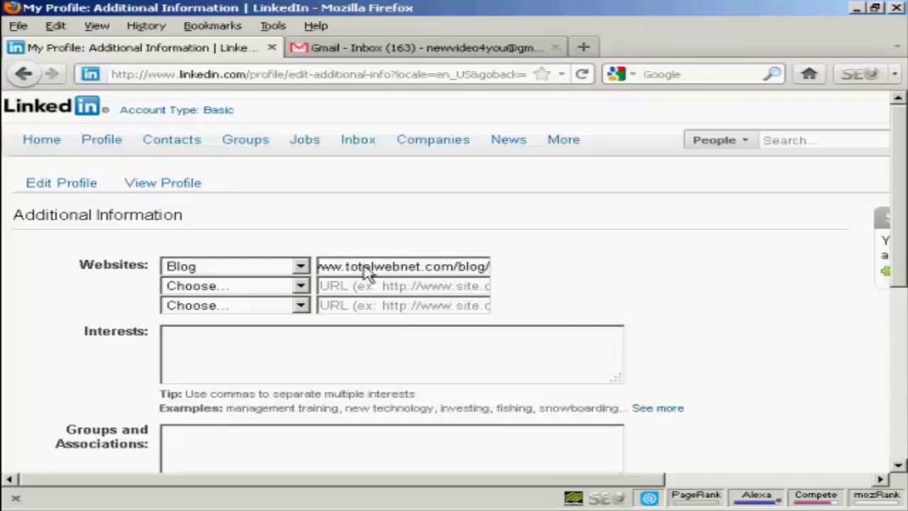
Leave the interests, groups and associations, and honors and awards blank, and save the additional information
scroll(899, 260, down, 2)
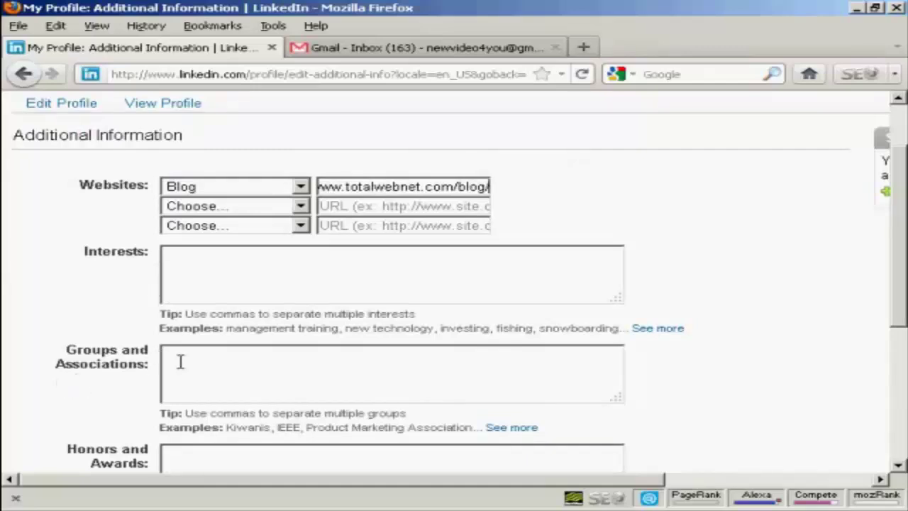
scroll(899, 280, down, 2)
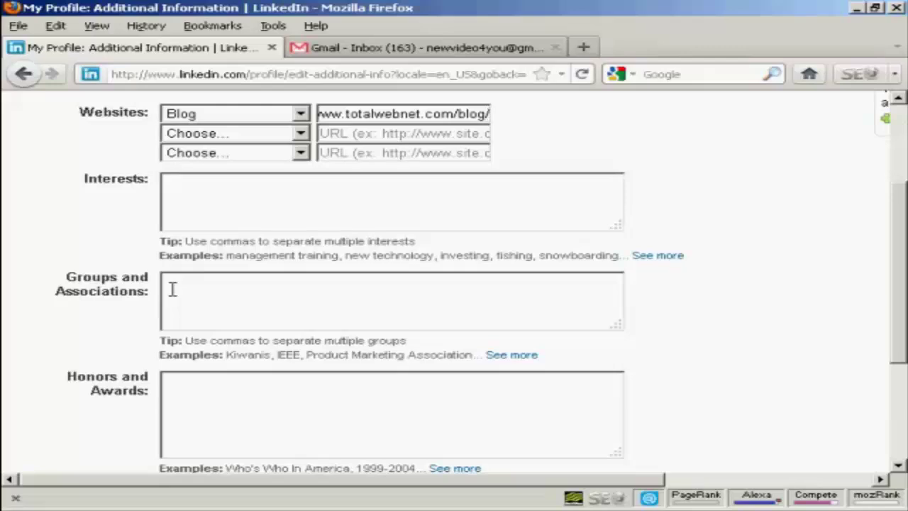
scroll(312, 297, down, 3)
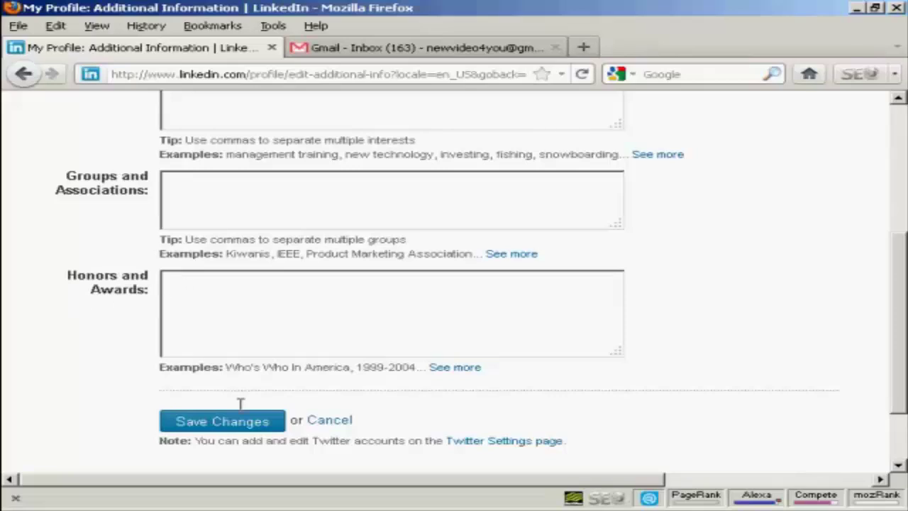
click(221, 426)
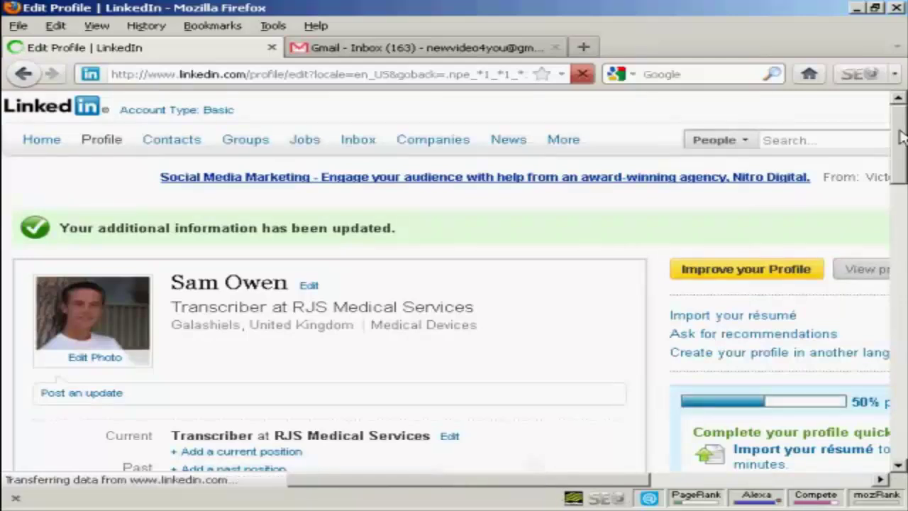
Review the profile's completion tips and the résumé import upload options, cancelling the import without choosing a file
scroll(899, 163, down, 2)
scroll(899, 163, down, 8)
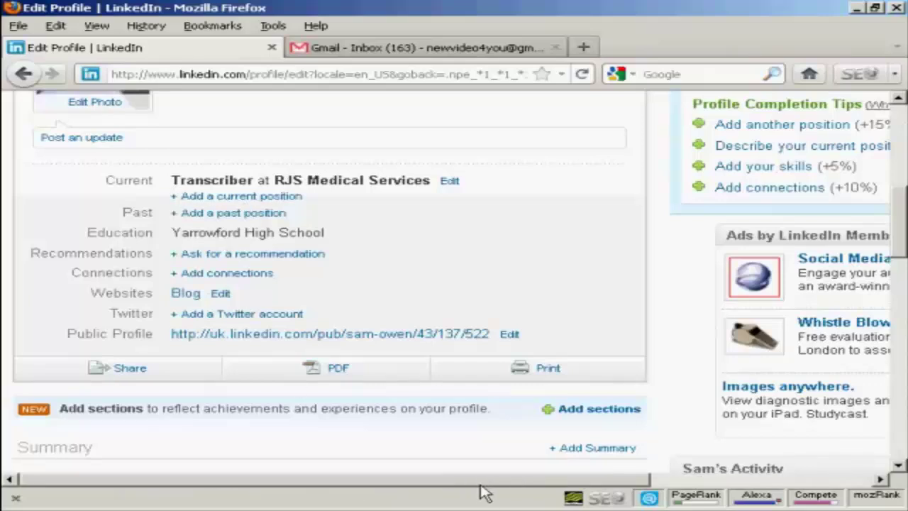
scroll(549, 488, right, 2)
scroll(550, 488, right, 2)
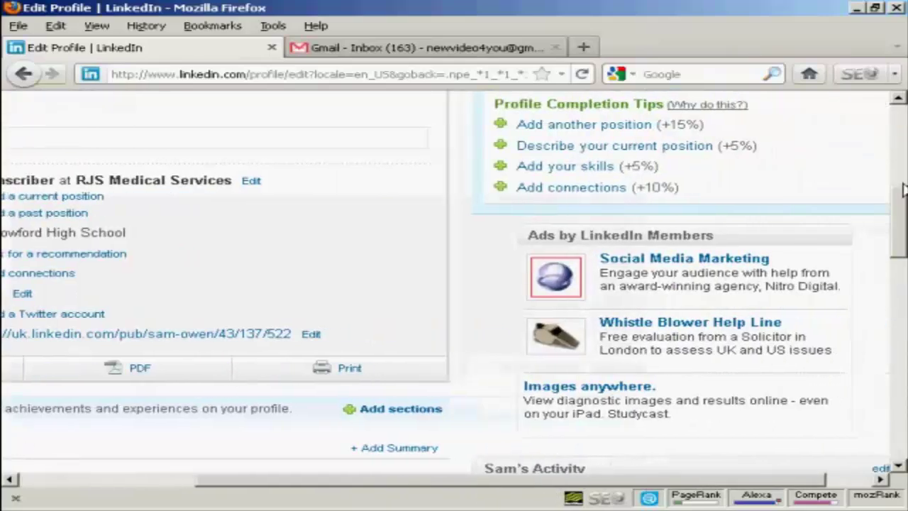
scroll(902, 183, up, 5)
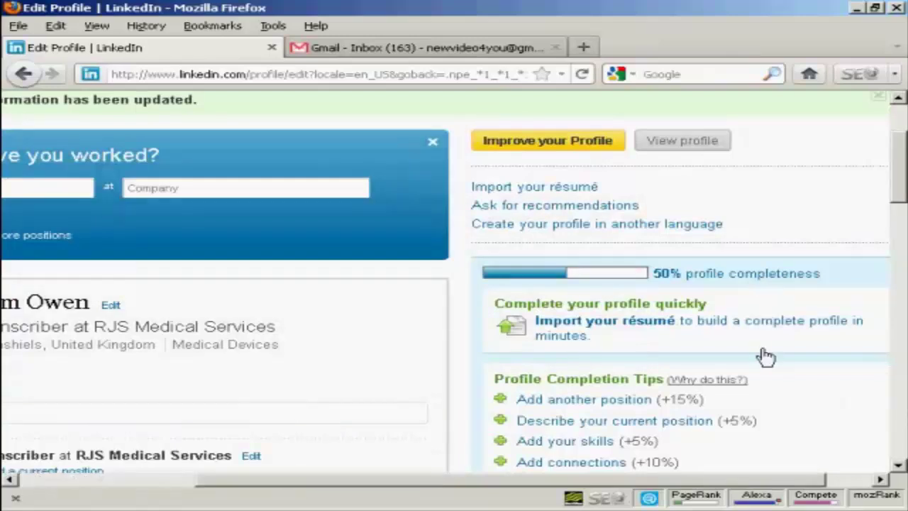
click(538, 187)
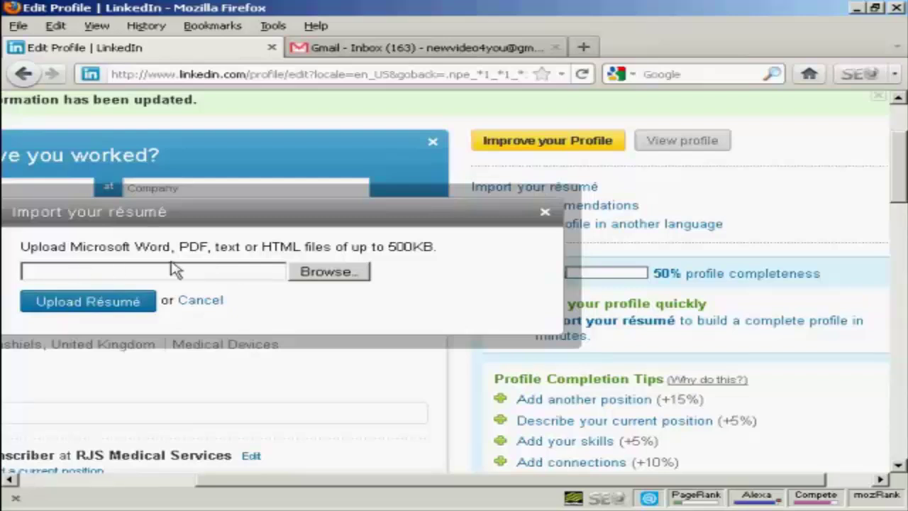
click(191, 301)
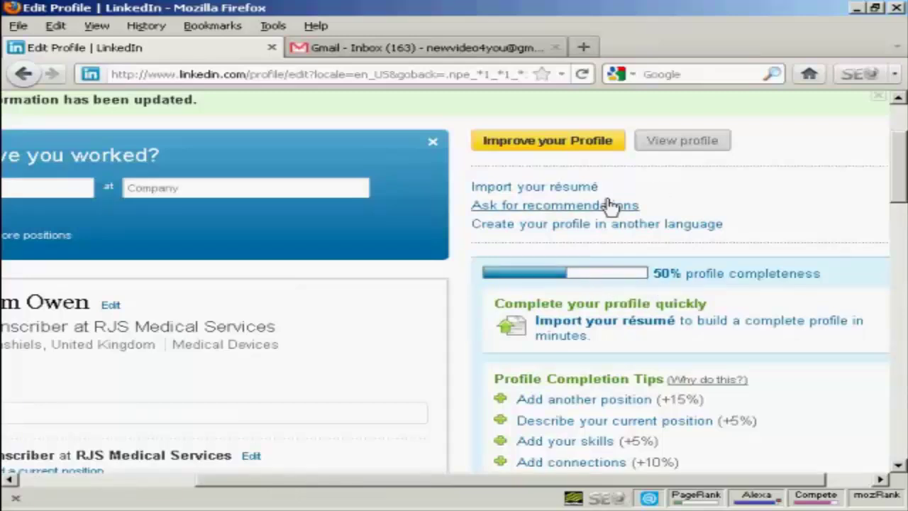
Open the recommendation request form and examine its position choices, recipient field and default endorsement message
click(554, 210)
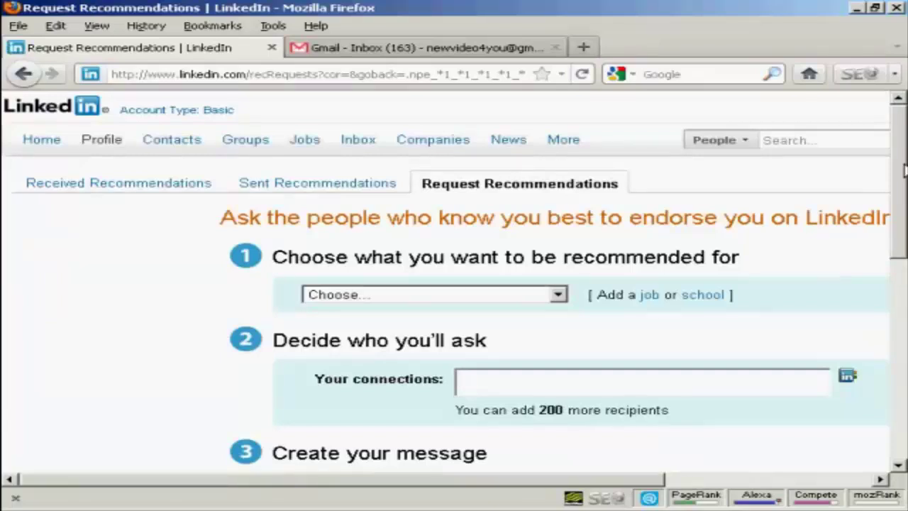
drag(900, 170, 897, 195)
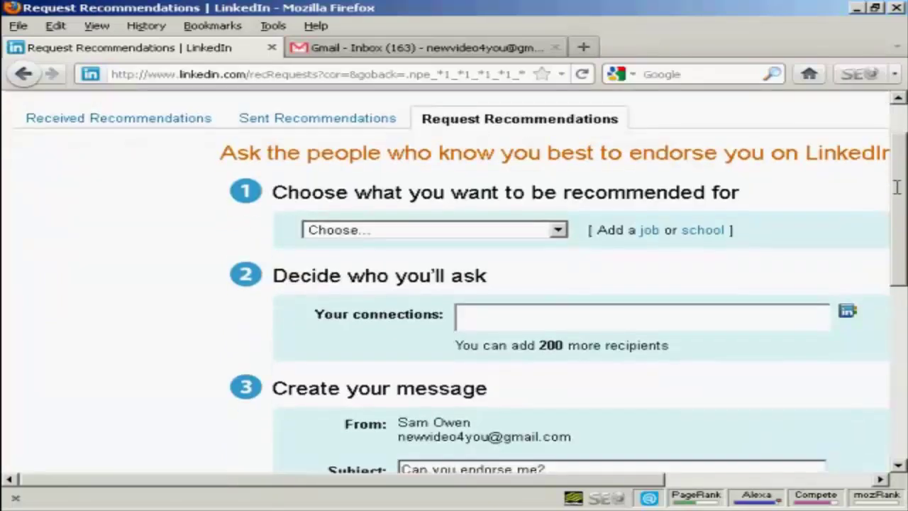
click(560, 231)
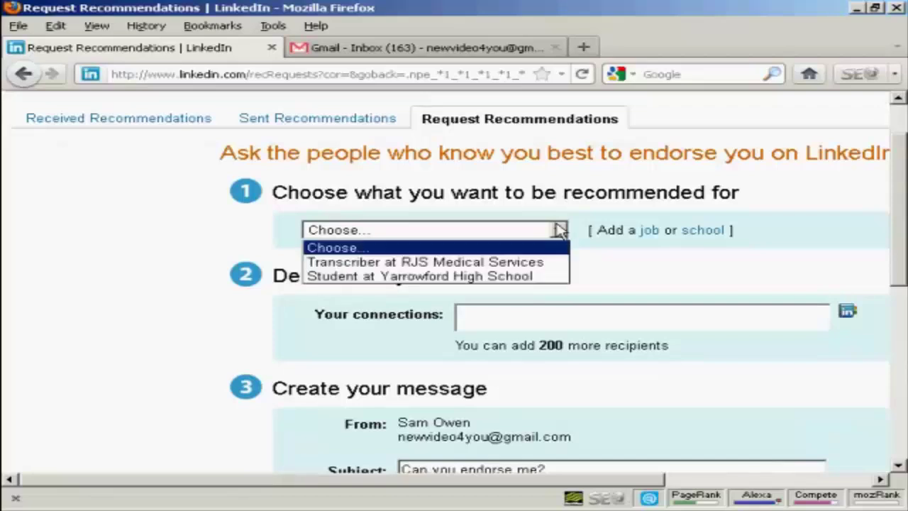
click(812, 214)
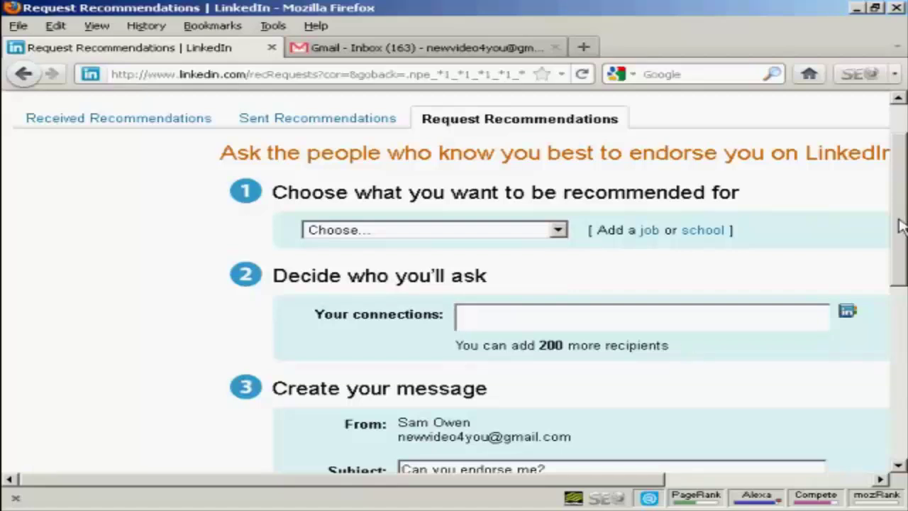
drag(899, 226, 899, 294)
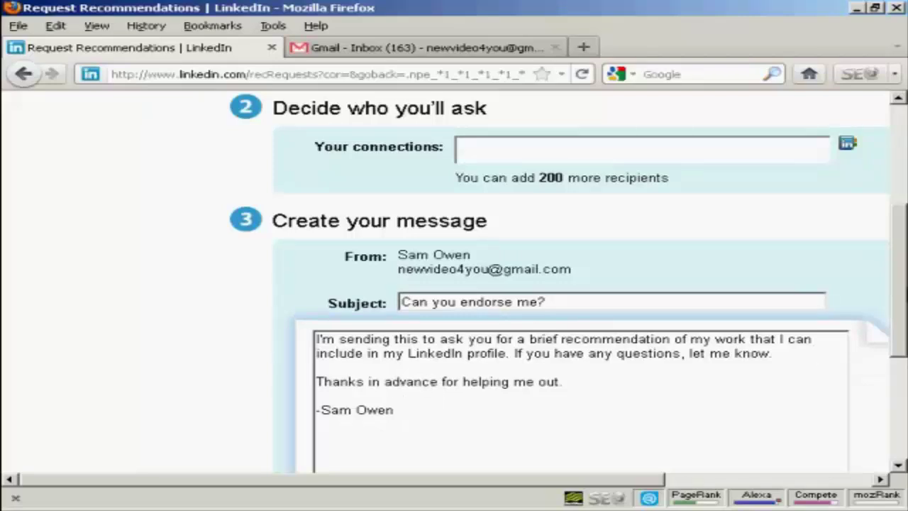
drag(899, 306, 899, 337)
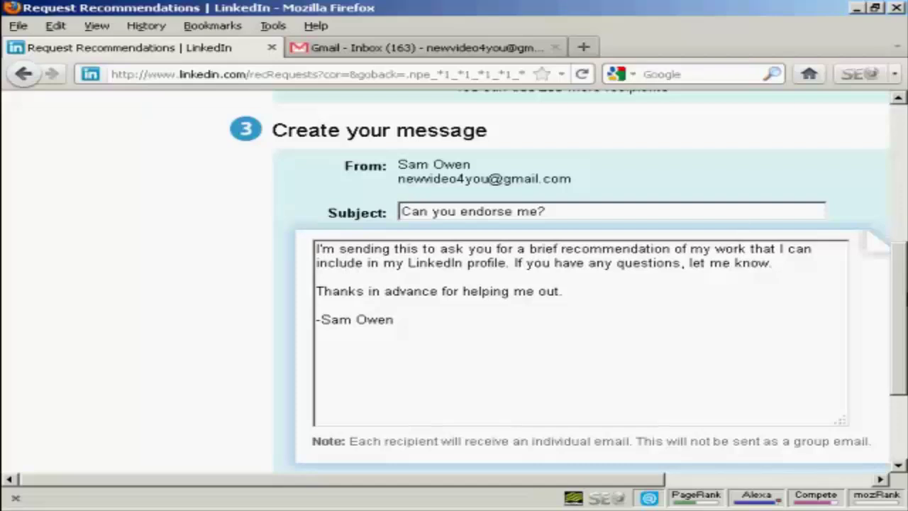
drag(899, 302, 899, 134)
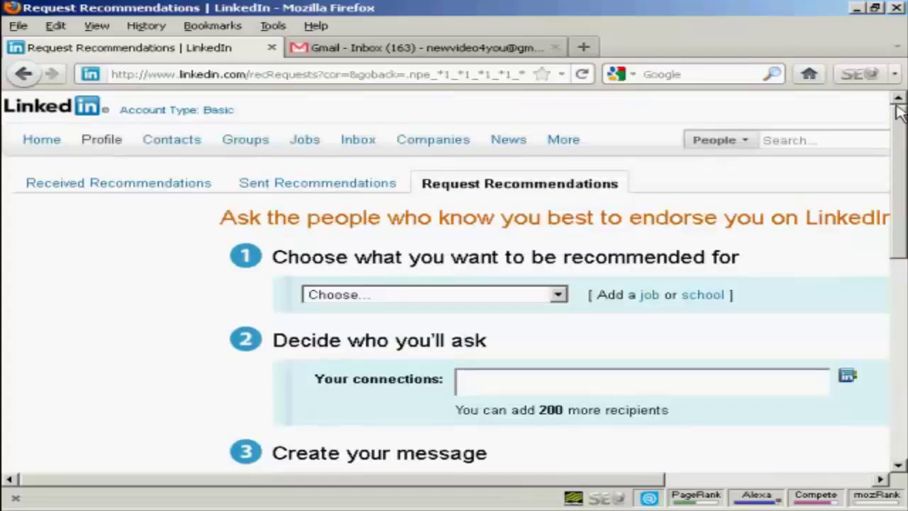
Open the Groups You May Like page to view the suggested groups
mouse_move(192, 147)
mouse_move(248, 146)
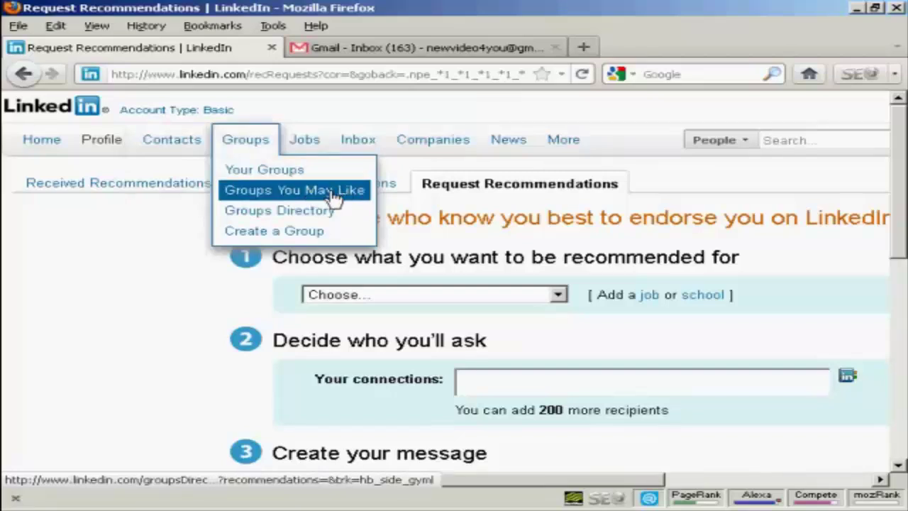
click(269, 195)
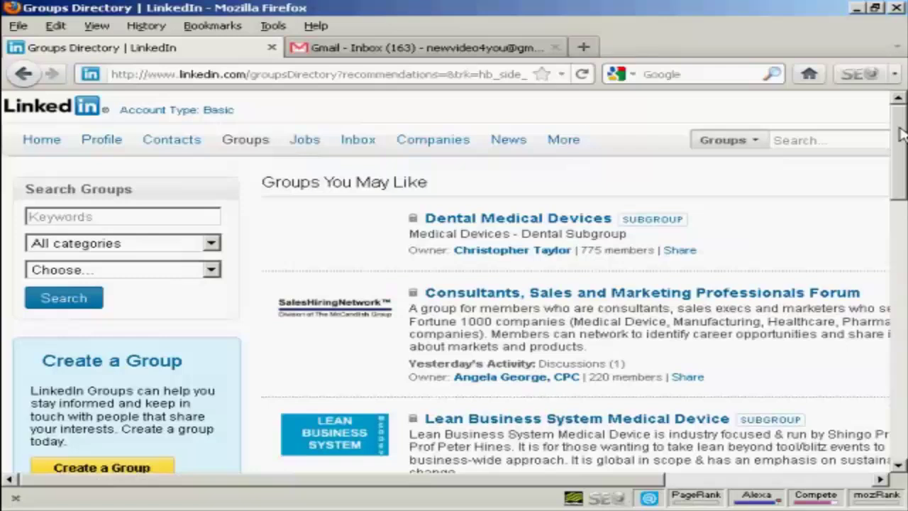
mouse_move(898, 135)
mouse_down()
mouse_move(899, 355)
mouse_move(899, 129)
mouse_up()
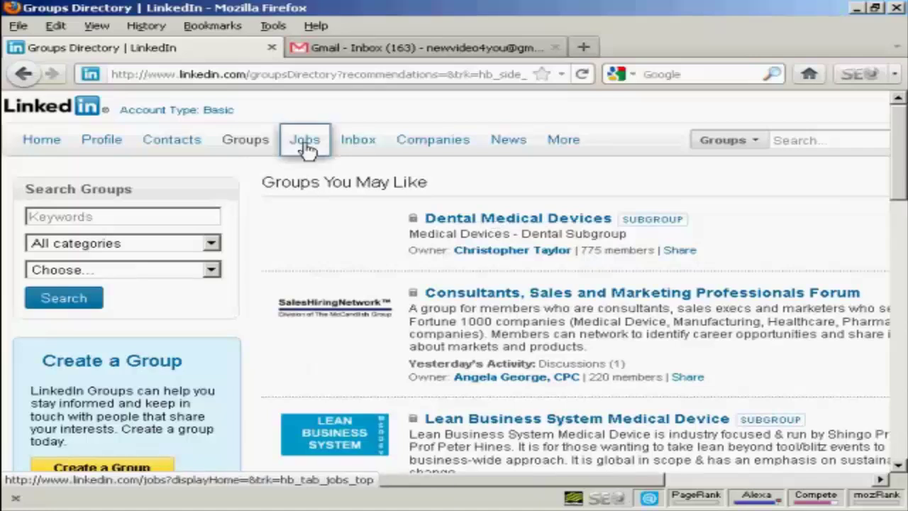
Look over the available job options and open the Find Companies page
mouse_move(306, 145)
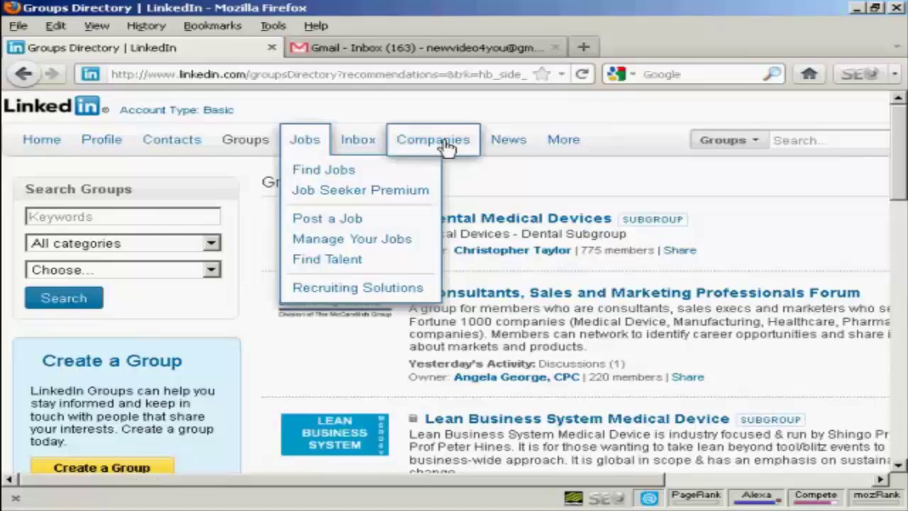
mouse_move(441, 141)
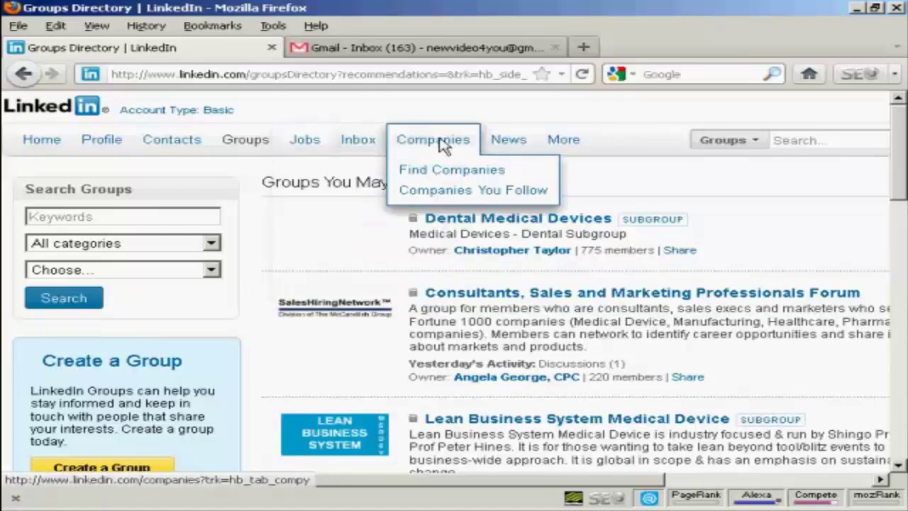
click(479, 176)
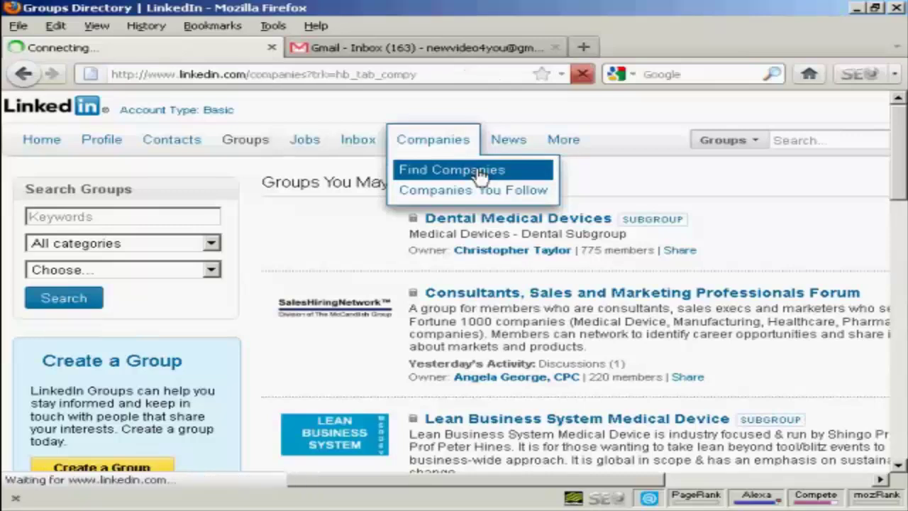